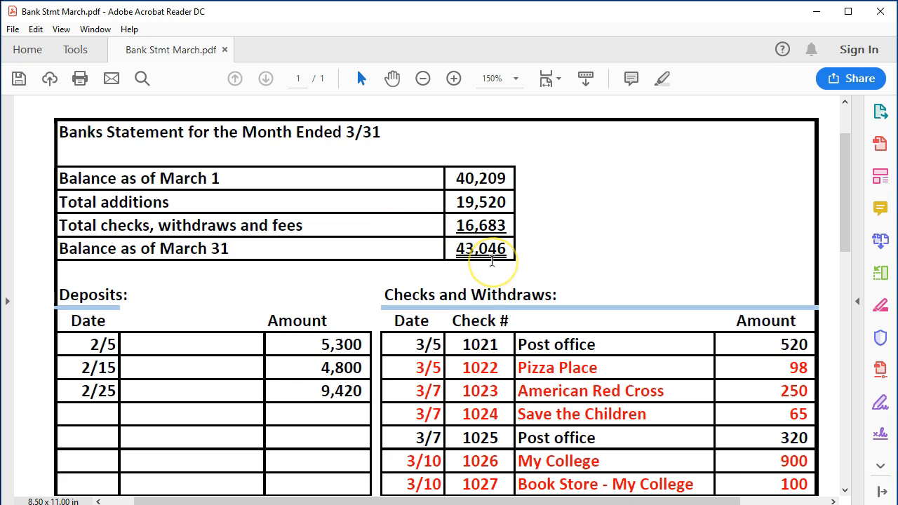
- Look over the March bank statement's balances and transactions, switch to QuickBooks and begin an account reconciliation
{"action": "scroll", "coordinate": [492, 261], "scroll_direction": "down", "scroll_amount": 3}
{"action": "left_click", "coordinate": [533, 289]}
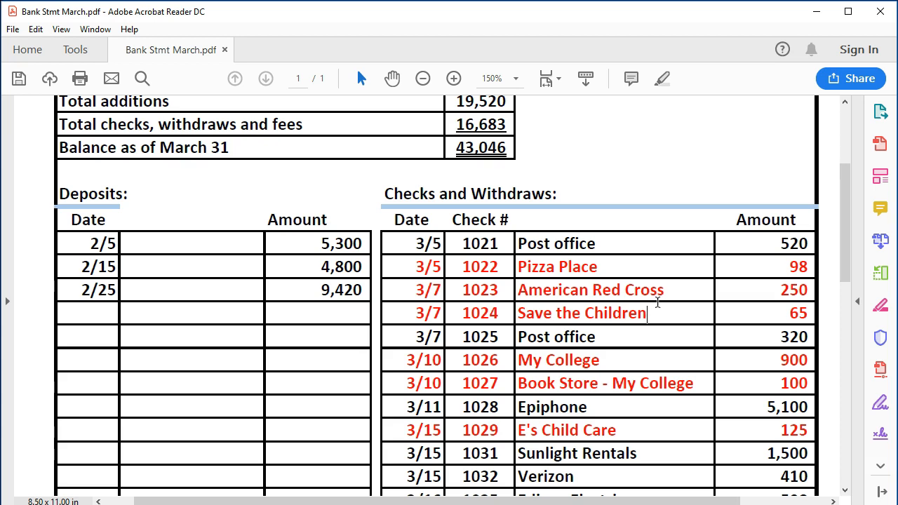
{"action": "scroll", "coordinate": [658, 301], "scroll_direction": "up", "scroll_amount": 3}
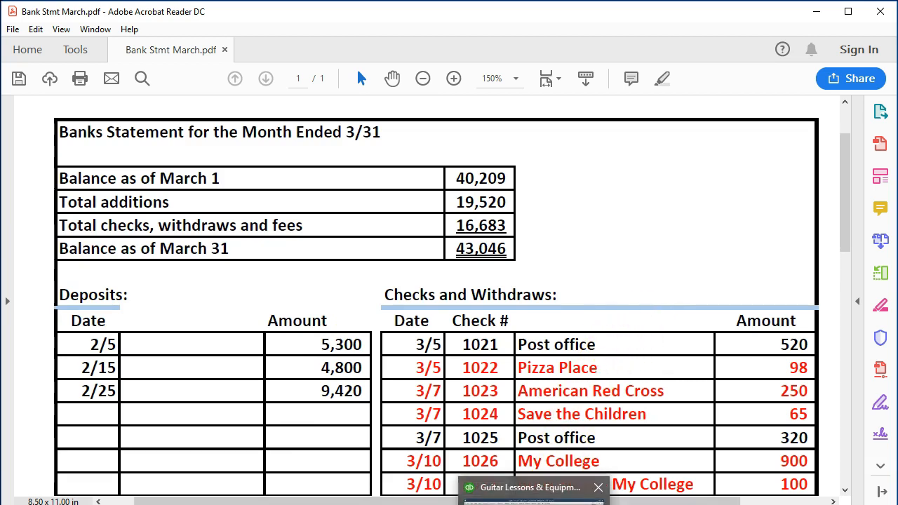
{"action": "left_click", "coordinate": [435, 357]}
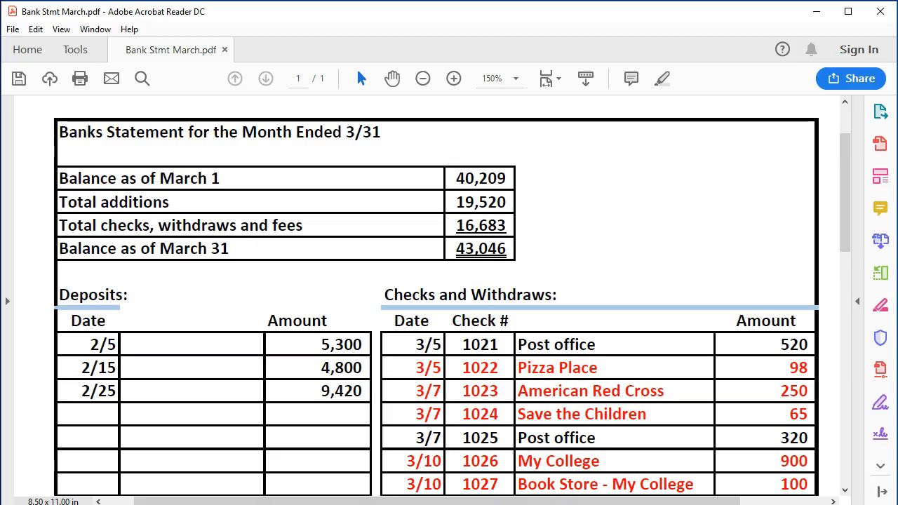
{"action": "left_click", "coordinate": [535, 502]}
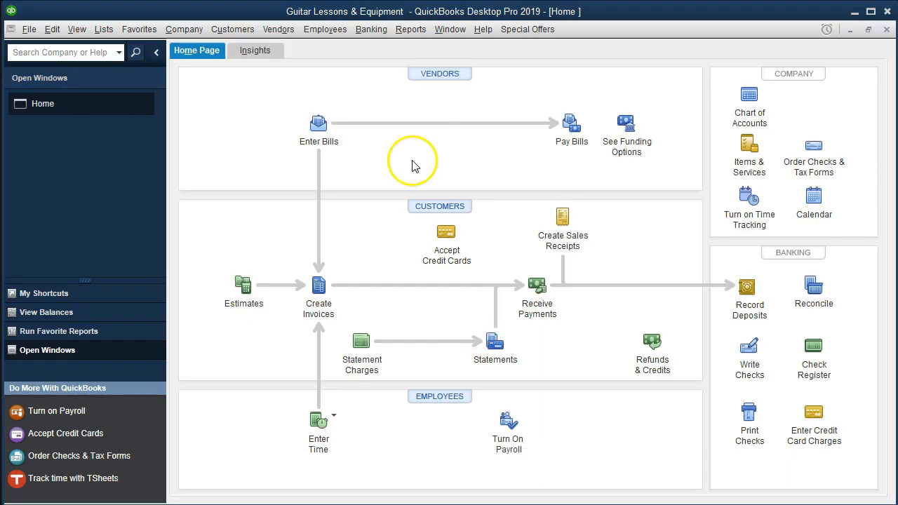
{"action": "left_click", "coordinate": [372, 29]}
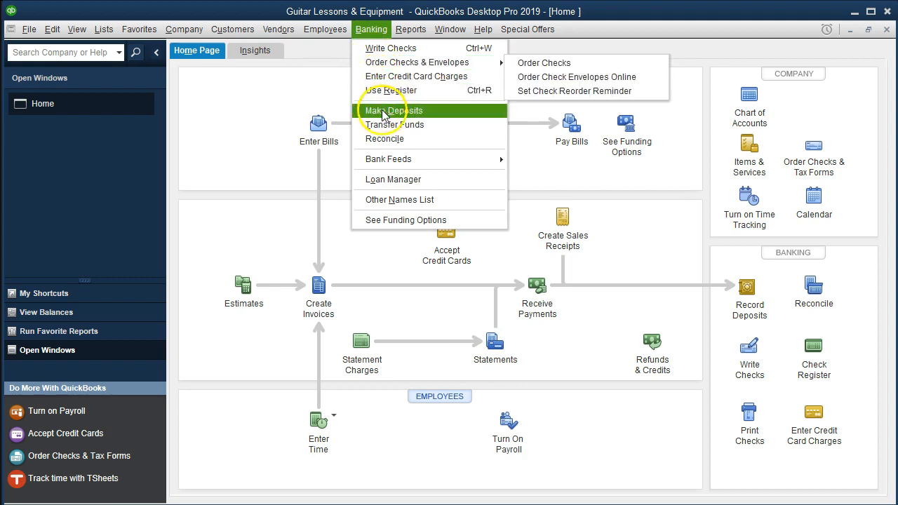
{"action": "left_click", "coordinate": [414, 140]}
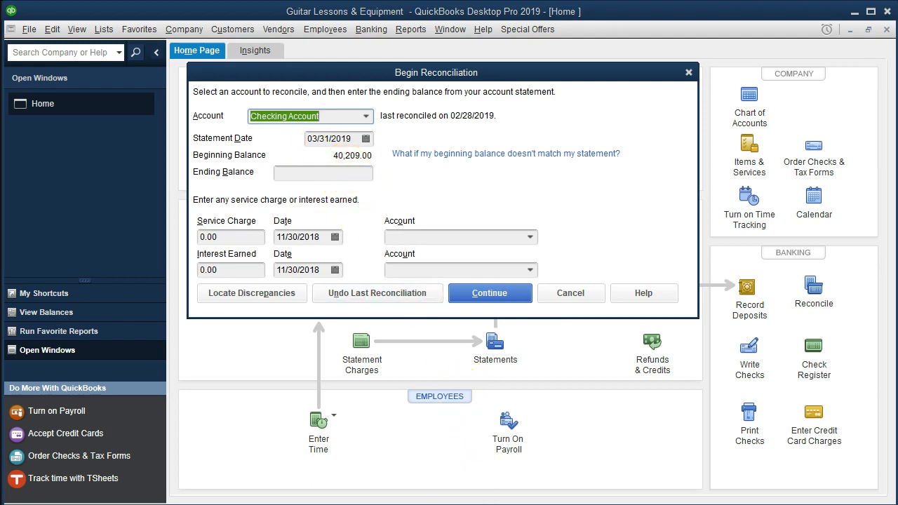
- Check the balances on the bank statement, set the reconciliation's ending balance to 43,046 and continue to the transaction list
{"action": "key", "text": "alt+Tab"}
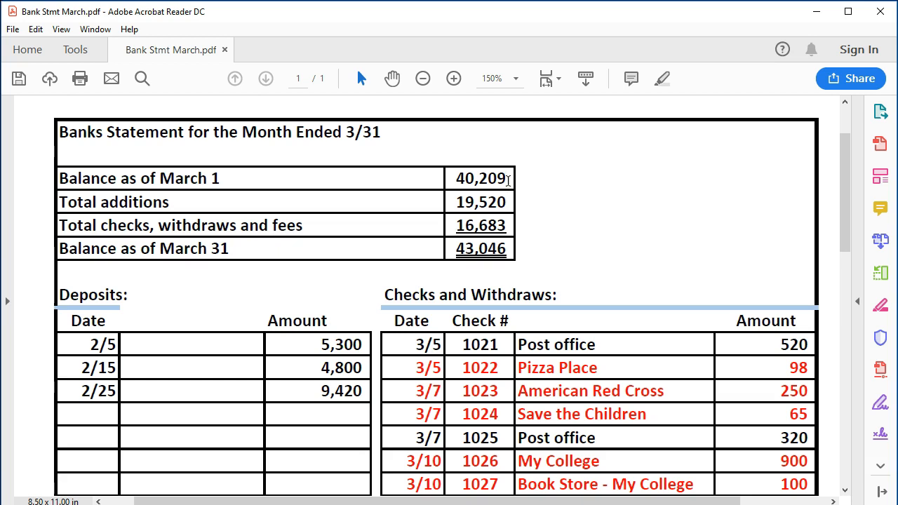
{"action": "left_click_drag", "start_coordinate": [456, 178], "coordinate": [512, 179]}
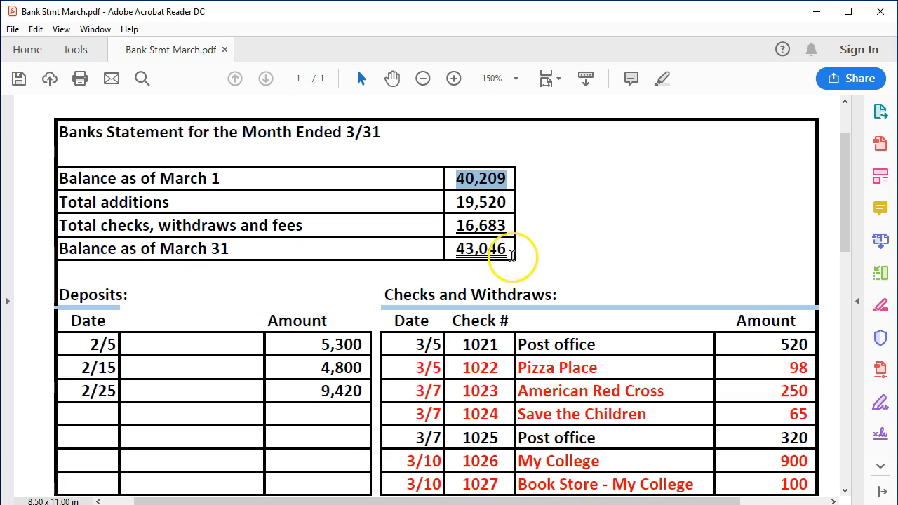
{"action": "left_click", "coordinate": [464, 247]}
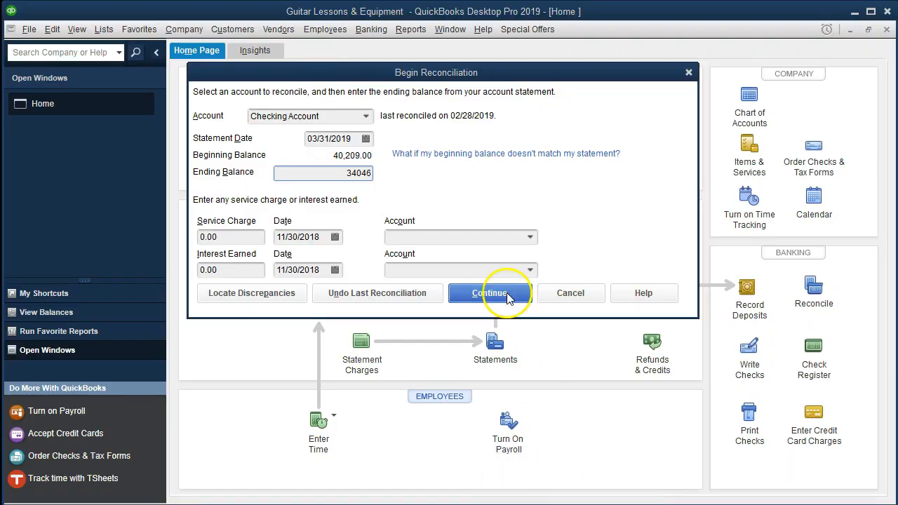
{"action": "left_click_drag", "start_coordinate": [346, 173], "coordinate": [393, 173]}
{"action": "type", "text": "43,046"}
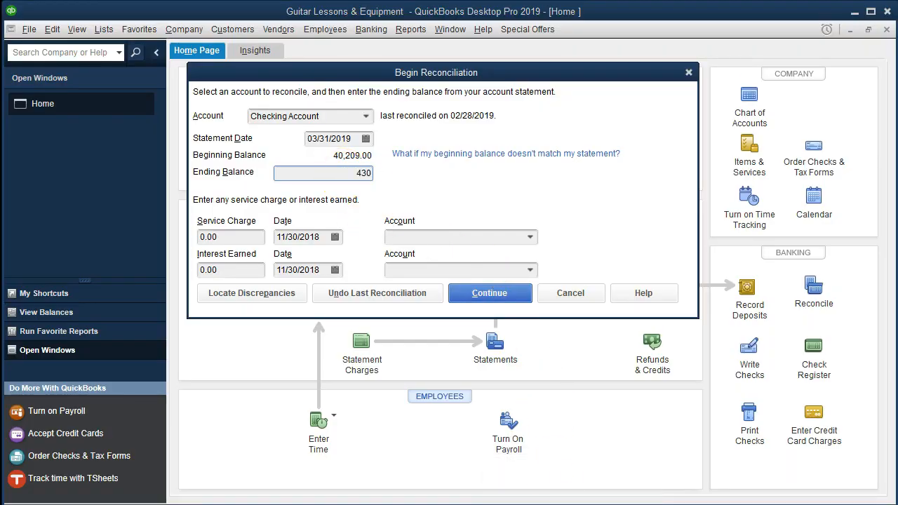
{"action": "key", "text": "Tab"}
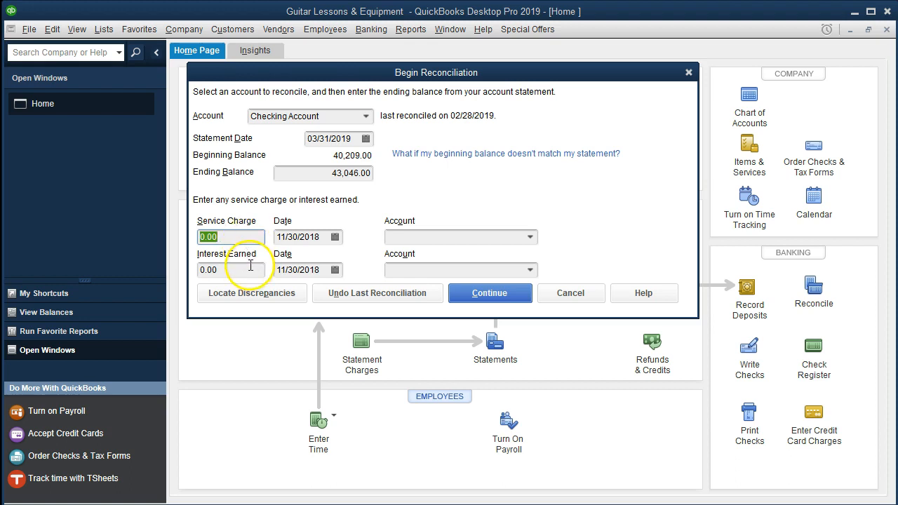
{"action": "left_click", "coordinate": [459, 297]}
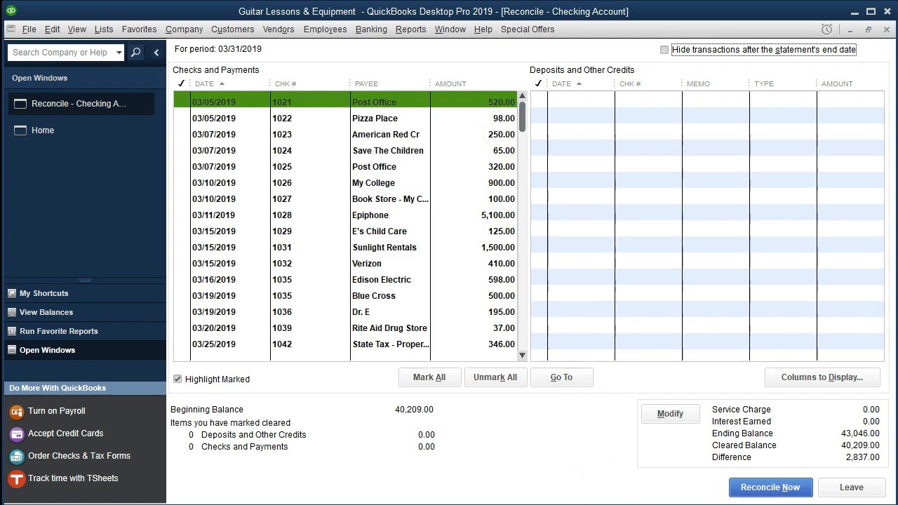
- Mark check 1021 to Post Office for 520 as cleared in QuickBooks and highlight its row on the bank statement
{"action": "key", "text": "alt+Tab"}
{"action": "scroll", "coordinate": [477, 346], "scroll_direction": "down", "scroll_amount": 4}
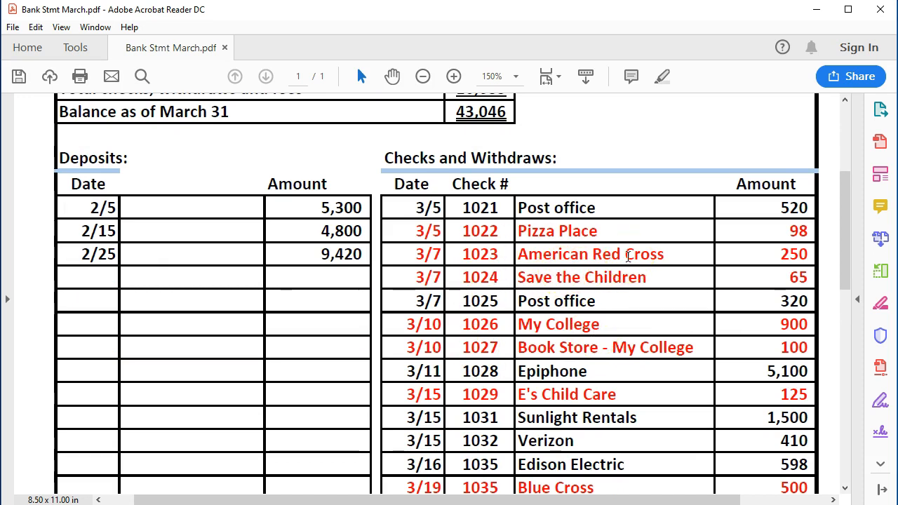
{"action": "left_click", "coordinate": [779, 208]}
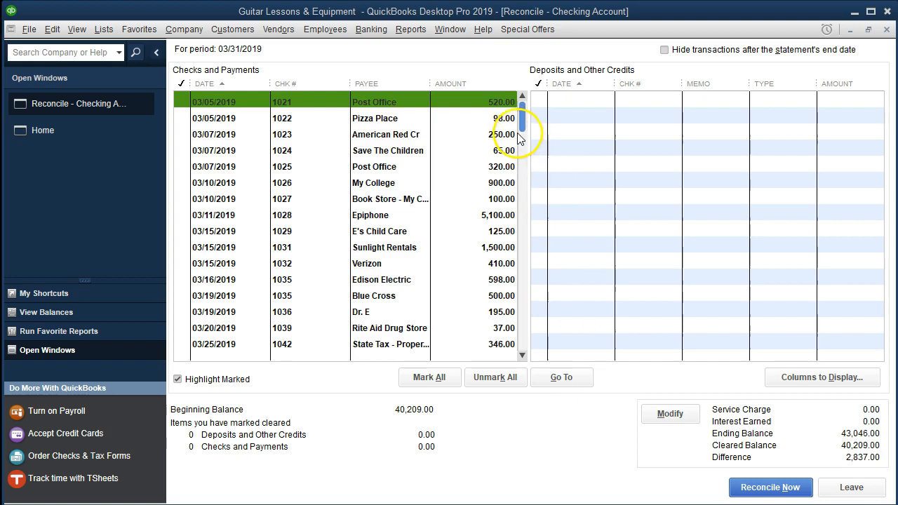
{"action": "left_click", "coordinate": [485, 103]}
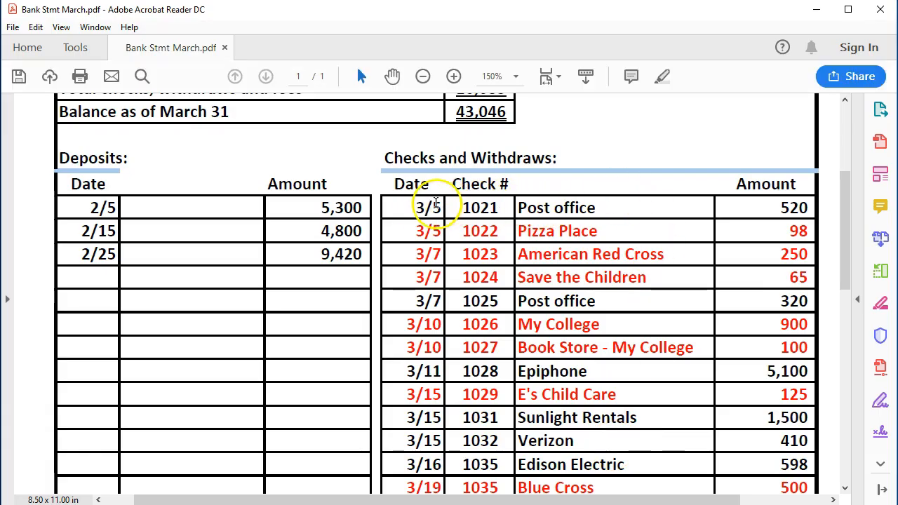
{"action": "left_click_drag", "start_coordinate": [435, 203], "coordinate": [790, 213]}
{"action": "right_click", "coordinate": [790, 215]}
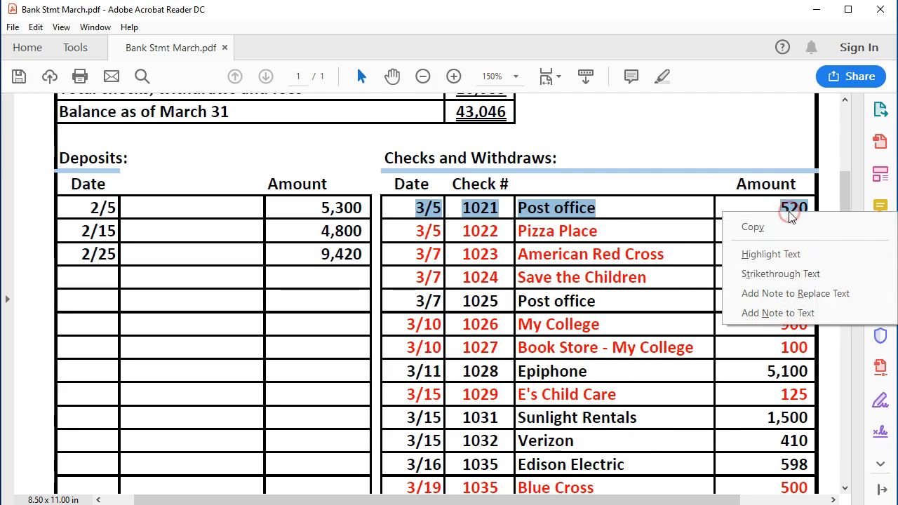
{"action": "left_click", "coordinate": [798, 256]}
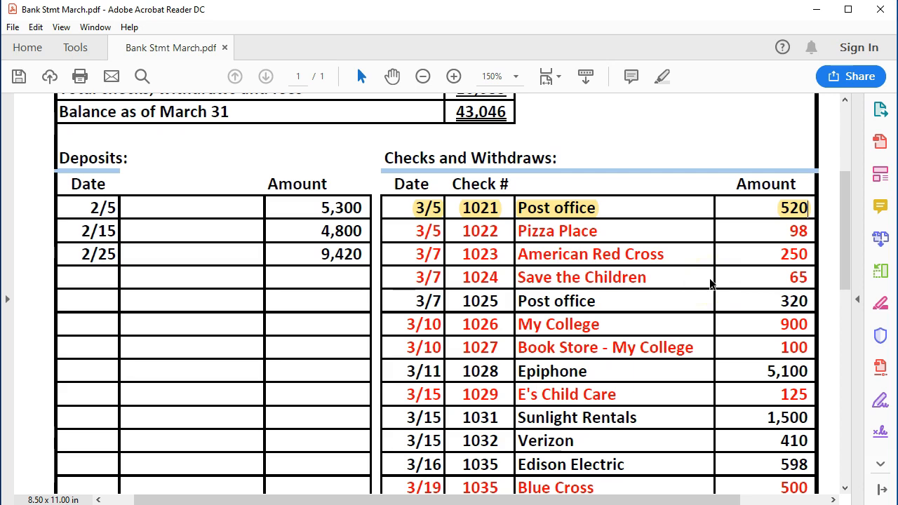
- Mark check 1022 to Pizza Place for 98 as cleared in QuickBooks and highlight its row on the bank statement
{"action": "scroll", "coordinate": [712, 280], "scroll_direction": "down", "scroll_amount": 1}
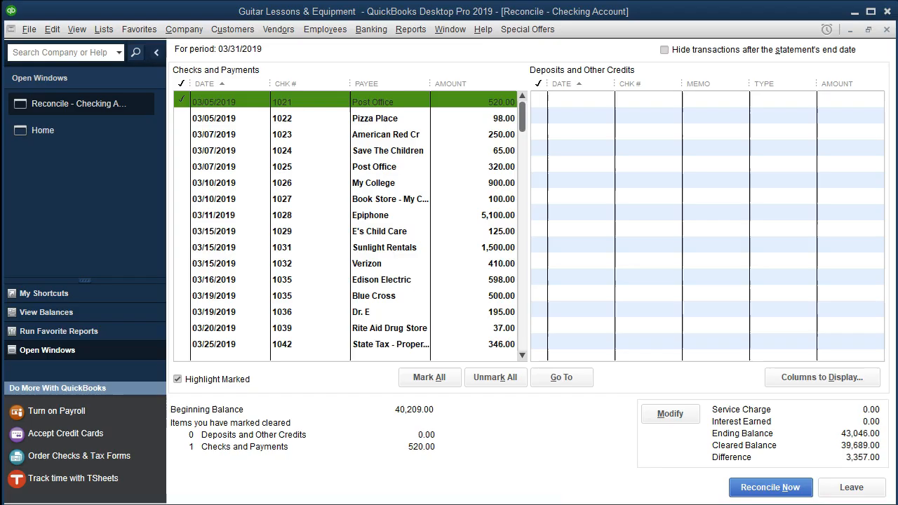
{"action": "left_click", "coordinate": [495, 119]}
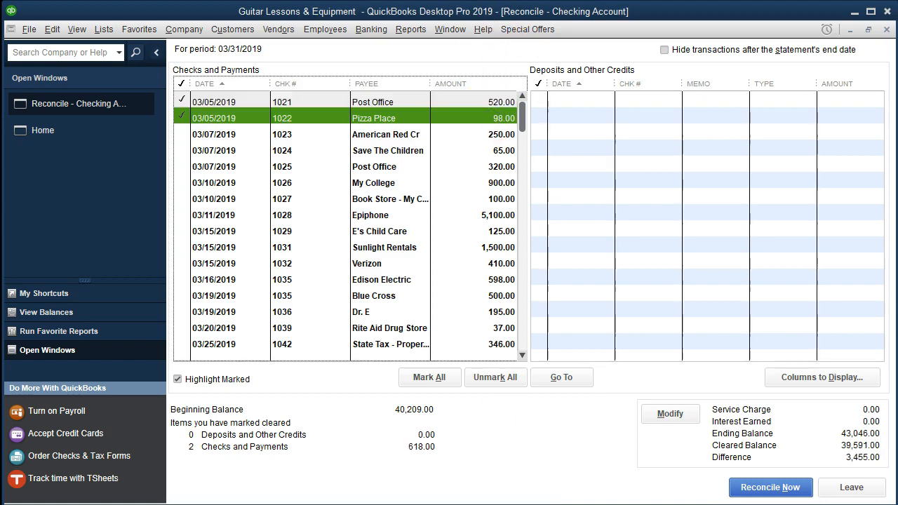
{"action": "left_click", "coordinate": [537, 503]}
{"action": "left_click_drag", "start_coordinate": [412, 195], "coordinate": [797, 199]}
{"action": "right_click", "coordinate": [798, 200]}
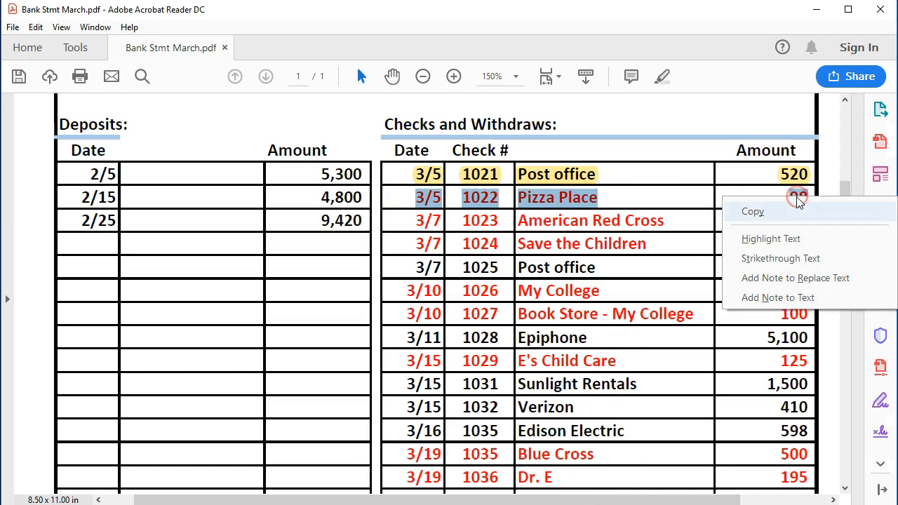
{"action": "left_click", "coordinate": [761, 239]}
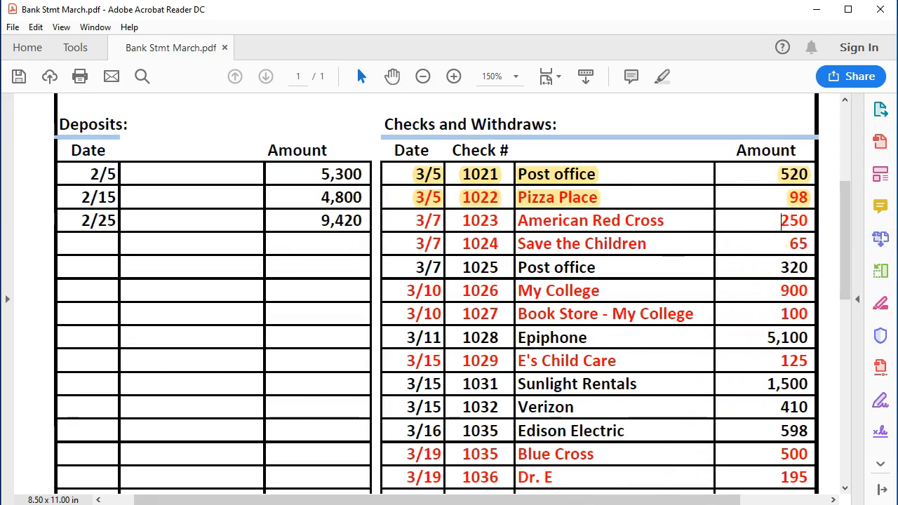
- Mark checks 1023 American Red Cross and 1024 Save the Children as cleared in QuickBooks and highlight both rows on the bank statement
{"action": "key", "text": "alt+Tab"}
{"action": "left_click", "coordinate": [491, 135]}
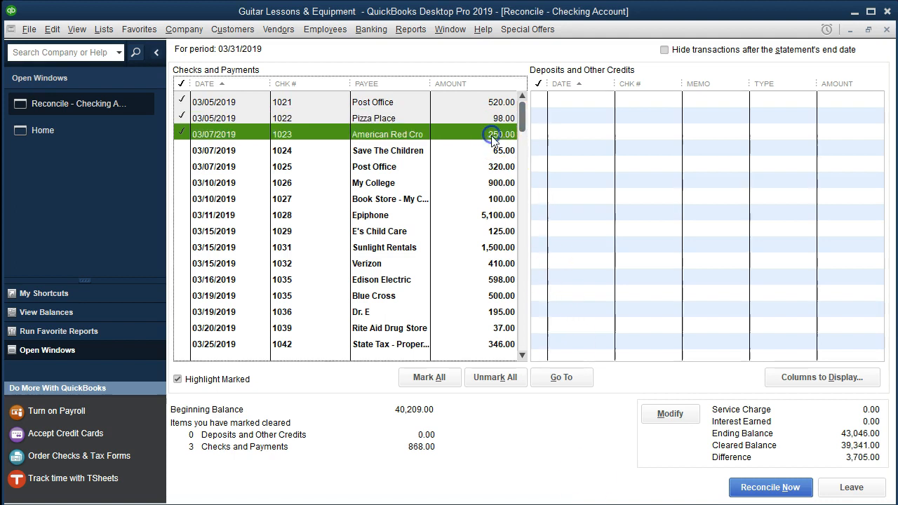
{"action": "left_click", "coordinate": [491, 150]}
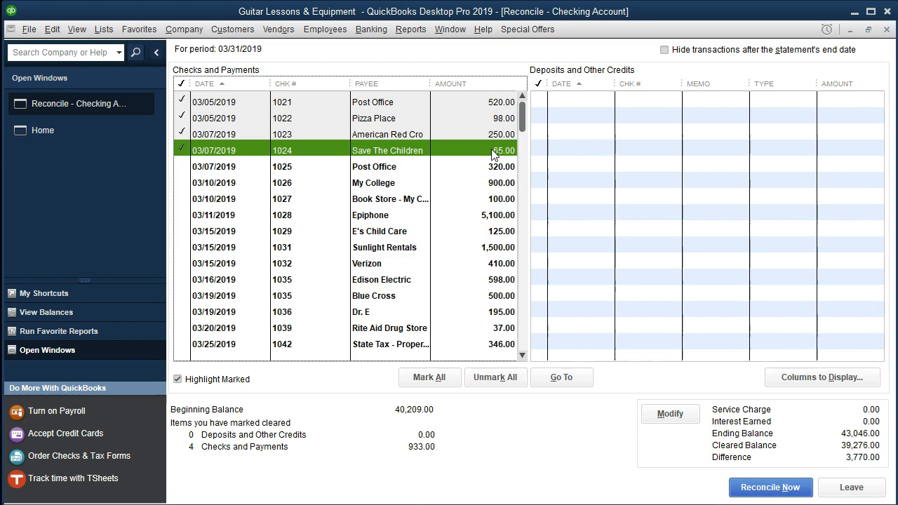
{"action": "left_click", "coordinate": [480, 156]}
{"action": "key", "text": "alt+Tab"}
{"action": "left_click_drag", "start_coordinate": [411, 212], "coordinate": [807, 247]}
{"action": "right_click", "coordinate": [806, 247]}
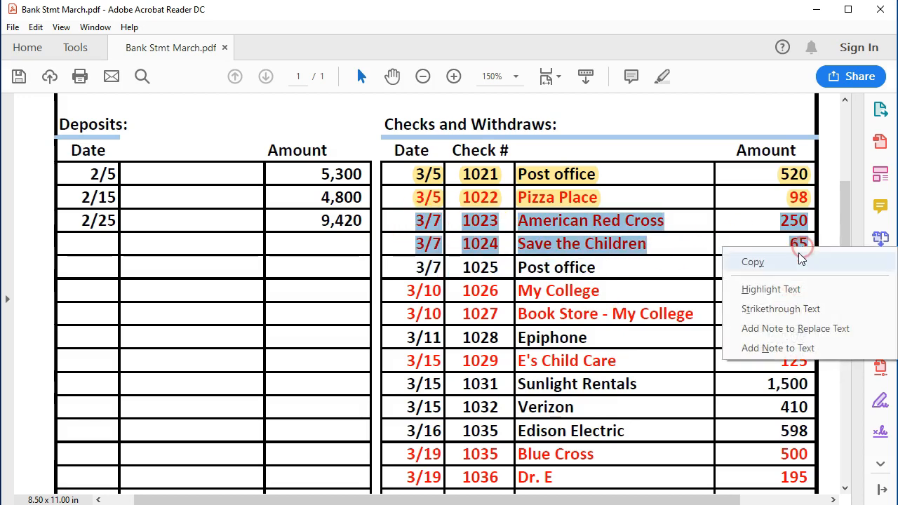
{"action": "left_click", "coordinate": [786, 286]}
- Mark checks 1025 Post Office and 1026 My College as cleared in QuickBooks and highlight both rows on the bank statement
{"action": "scroll", "coordinate": [774, 268], "scroll_direction": "down", "scroll_amount": 1}
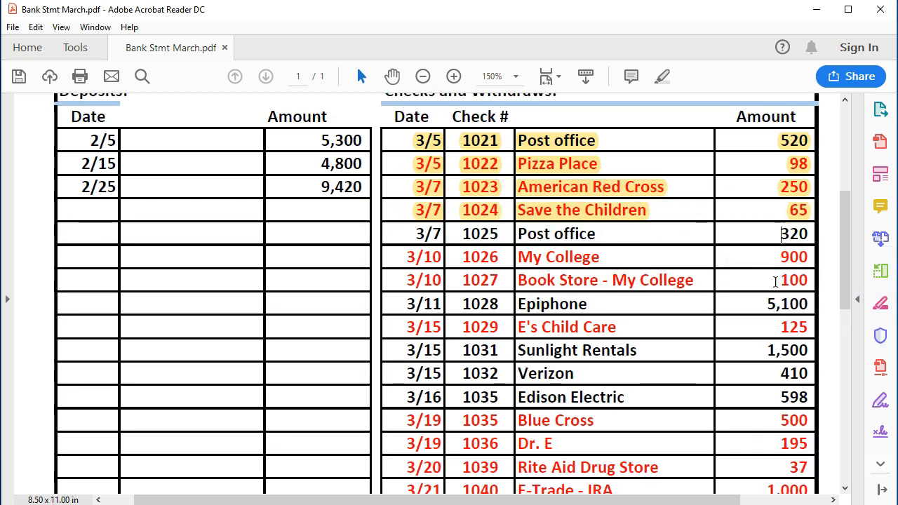
{"action": "key", "text": "alt+Tab"}
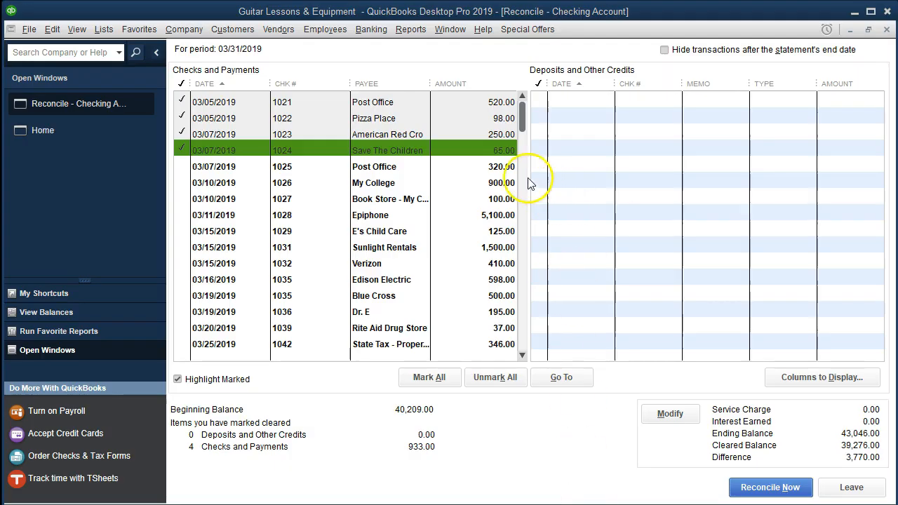
{"action": "left_click", "coordinate": [501, 167]}
{"action": "left_click", "coordinate": [500, 184]}
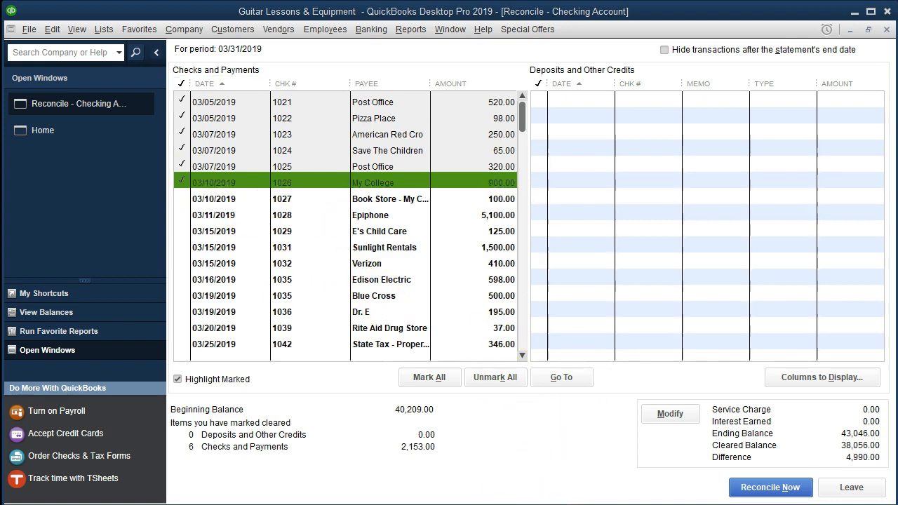
{"action": "key", "text": "alt+Tab"}
{"action": "left_click_drag", "start_coordinate": [416, 230], "coordinate": [796, 261]}
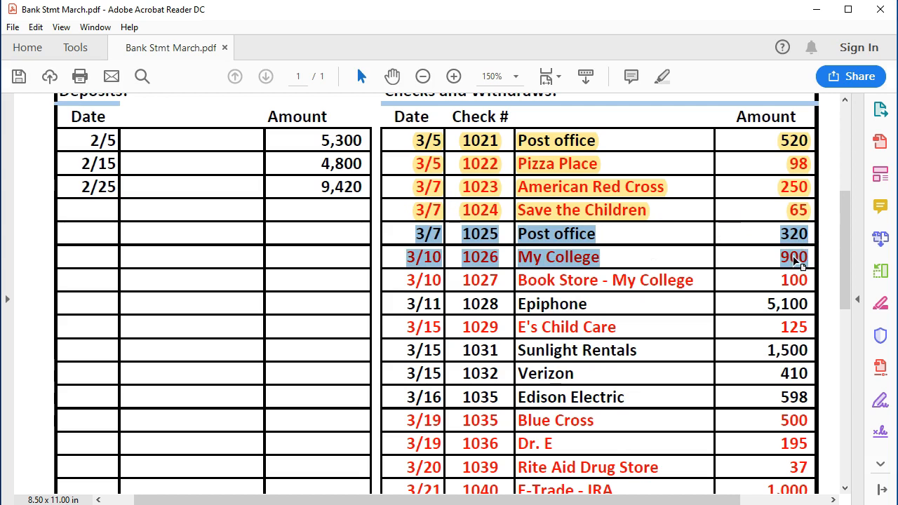
{"action": "right_click", "coordinate": [796, 261]}
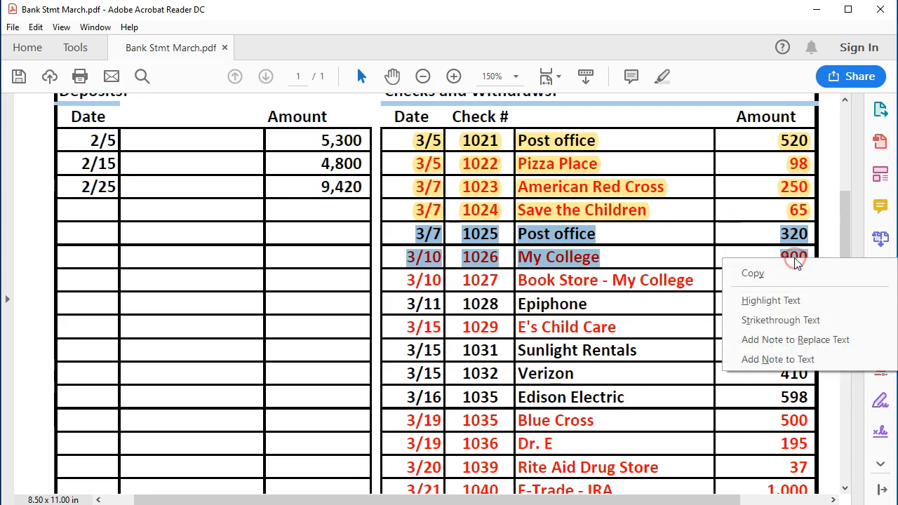
{"action": "left_click", "coordinate": [791, 300]}
- Mark checks 1027 Book Store - My College and 1028 Epiphone as cleared in QuickBooks and highlight both rows on the bank statement
{"action": "scroll", "coordinate": [738, 421], "scroll_direction": "down", "scroll_amount": 1}
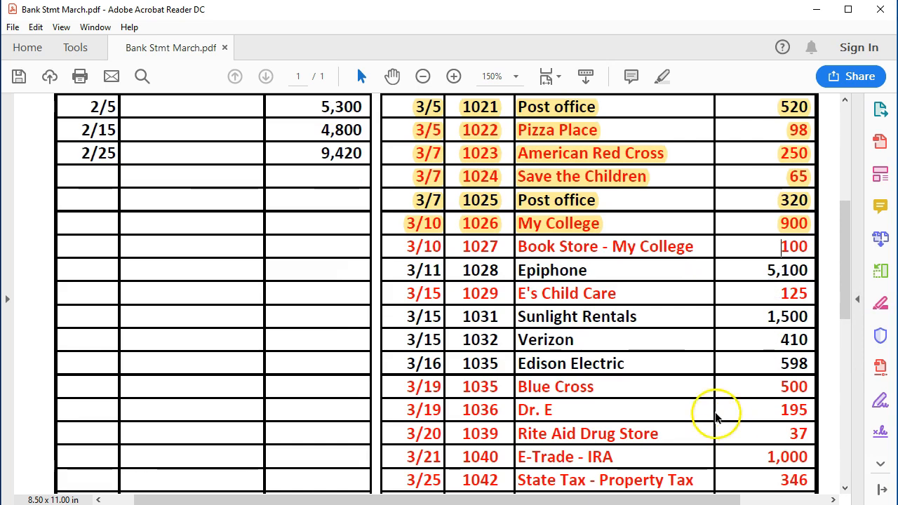
{"action": "left_click", "coordinate": [691, 504]}
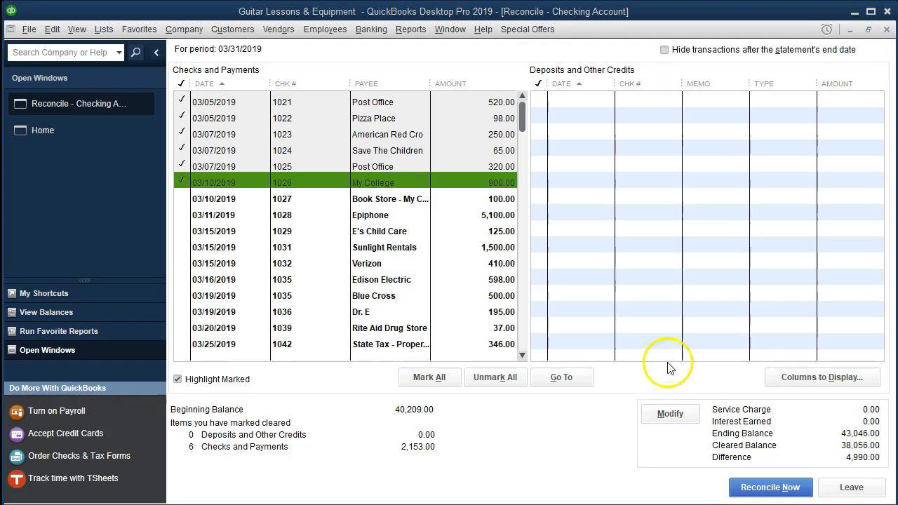
{"action": "left_click", "coordinate": [499, 200]}
{"action": "left_click", "coordinate": [498, 215]}
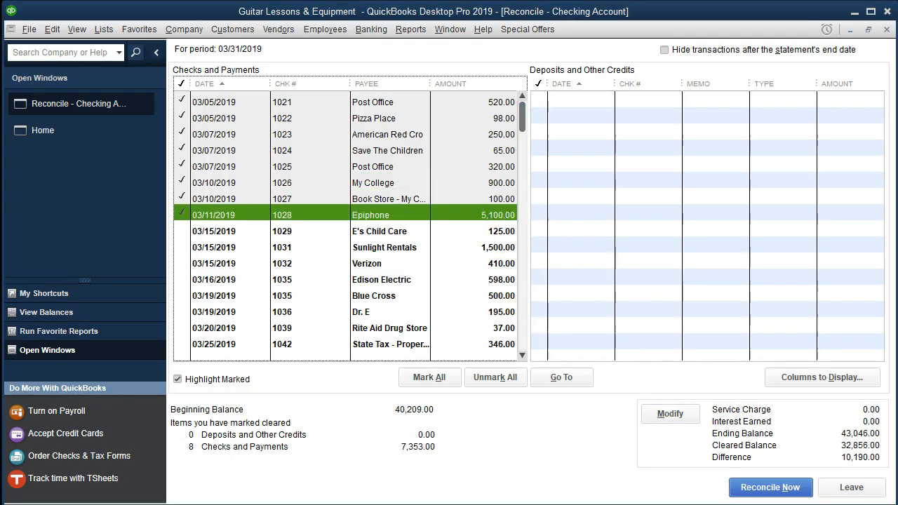
{"action": "left_click", "coordinate": [635, 503]}
{"action": "left_click_drag", "start_coordinate": [387, 241], "coordinate": [810, 272]}
{"action": "right_click", "coordinate": [810, 272]}
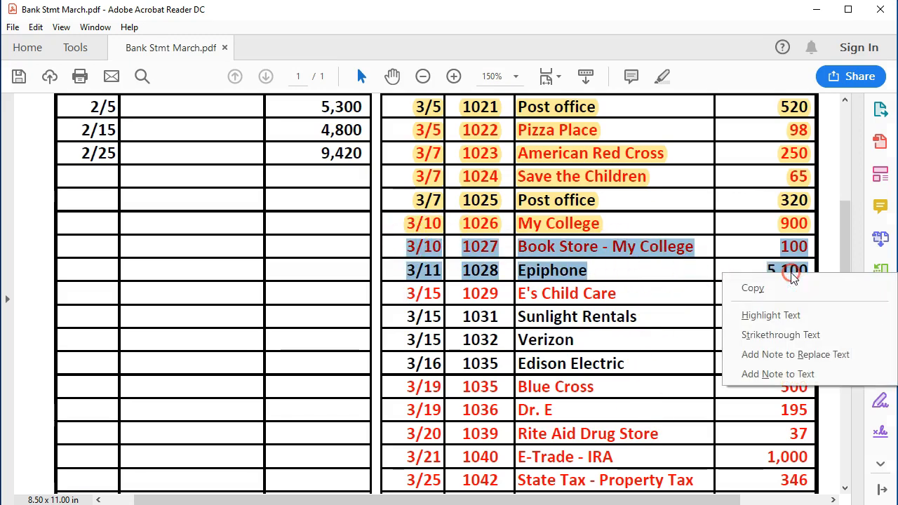
{"action": "left_click", "coordinate": [779, 315]}
- Mark checks 1029 E's Child Care and 1031 Sunlight Rentals as cleared in QuickBooks and highlight both rows on the bank statement
{"action": "scroll", "coordinate": [705, 308], "scroll_direction": "down", "scroll_amount": 2}
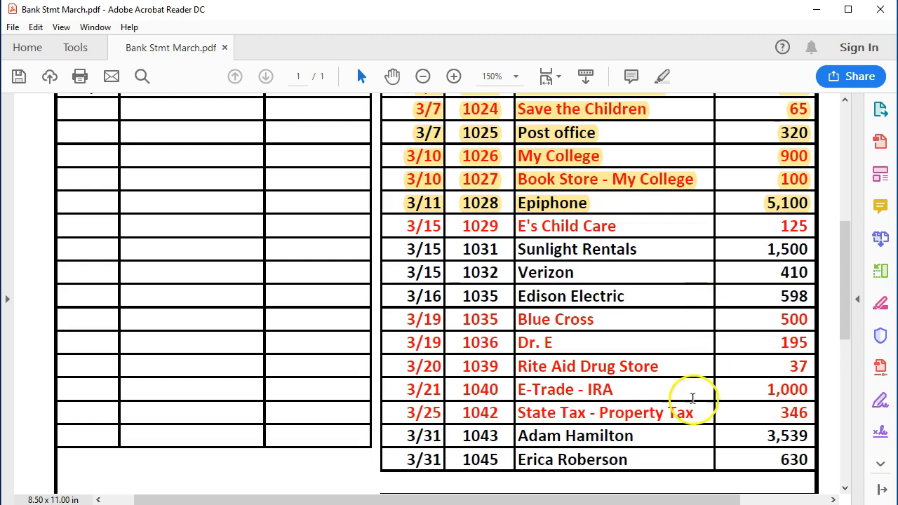
{"action": "left_click", "coordinate": [642, 504]}
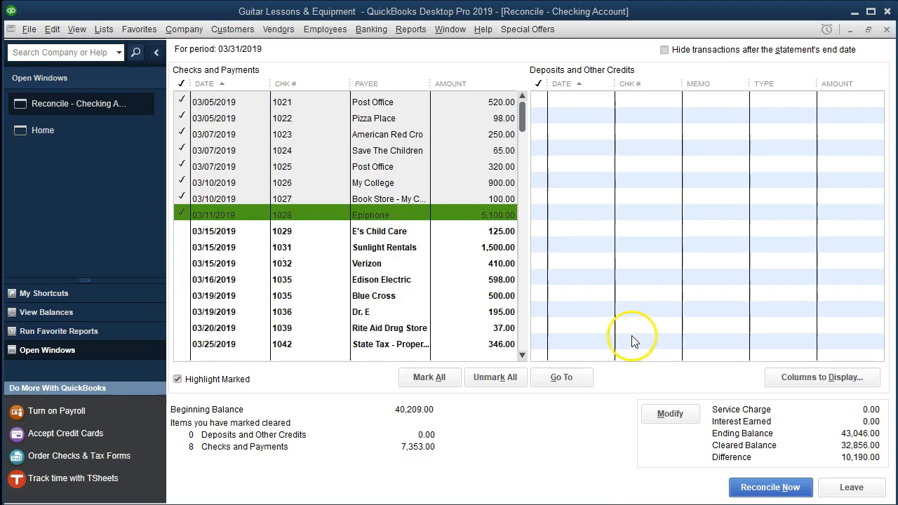
{"action": "left_click", "coordinate": [493, 231]}
{"action": "left_click", "coordinate": [481, 249]}
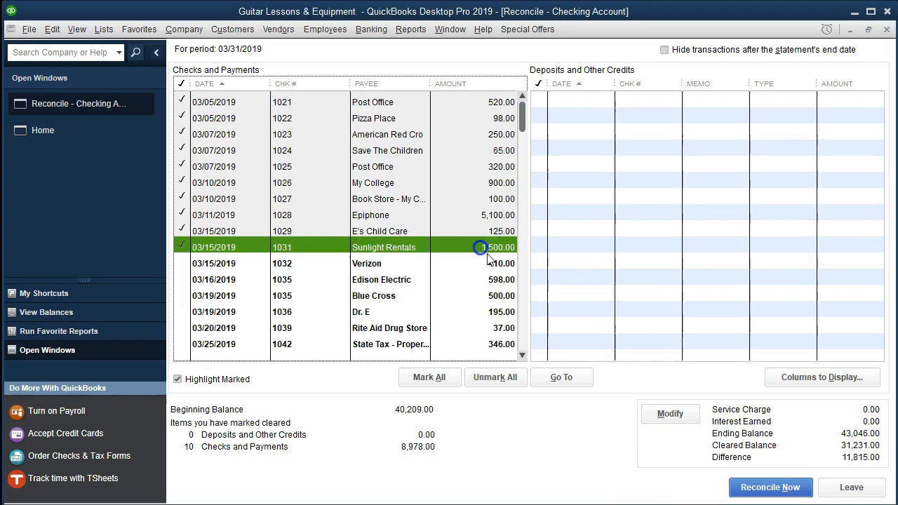
{"action": "left_click", "coordinate": [561, 504]}
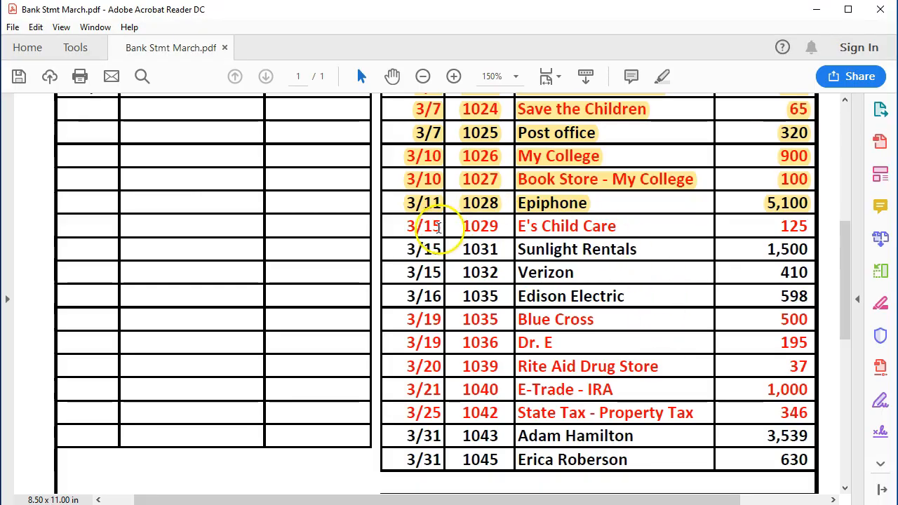
{"action": "left_click_drag", "start_coordinate": [407, 226], "coordinate": [760, 237]}
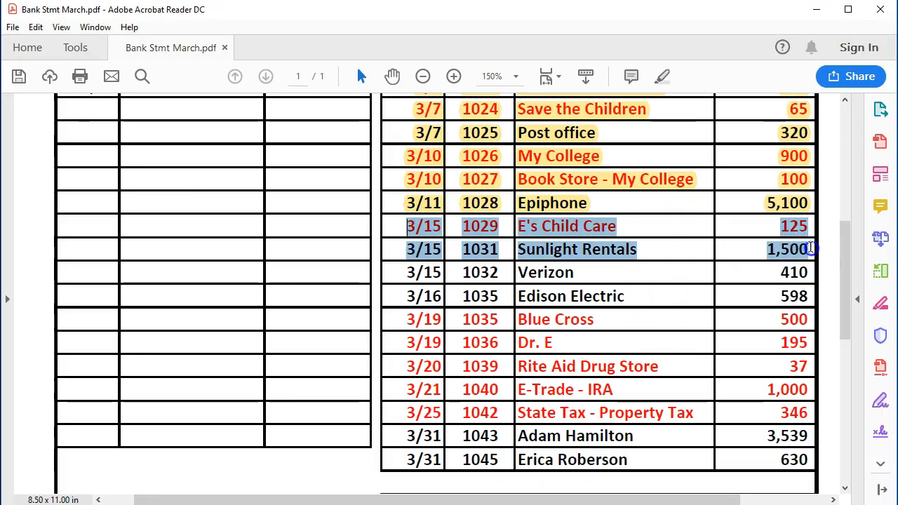
{"action": "right_click", "coordinate": [813, 251]}
{"action": "left_click", "coordinate": [770, 293]}
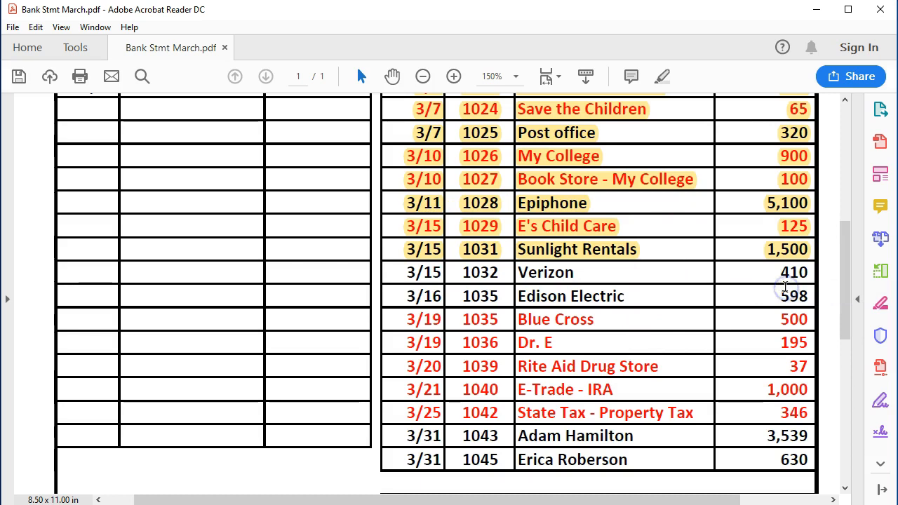
{"action": "left_click", "coordinate": [773, 296]}
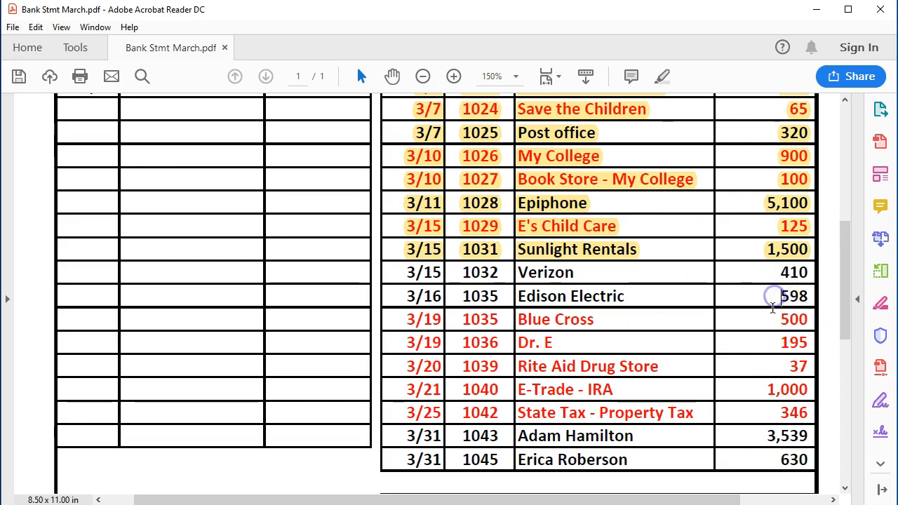
- Mark checks 1032 Verizon and 1035 Edison Electric as cleared in QuickBooks and highlight both rows on the bank statement
{"action": "left_click", "coordinate": [627, 504]}
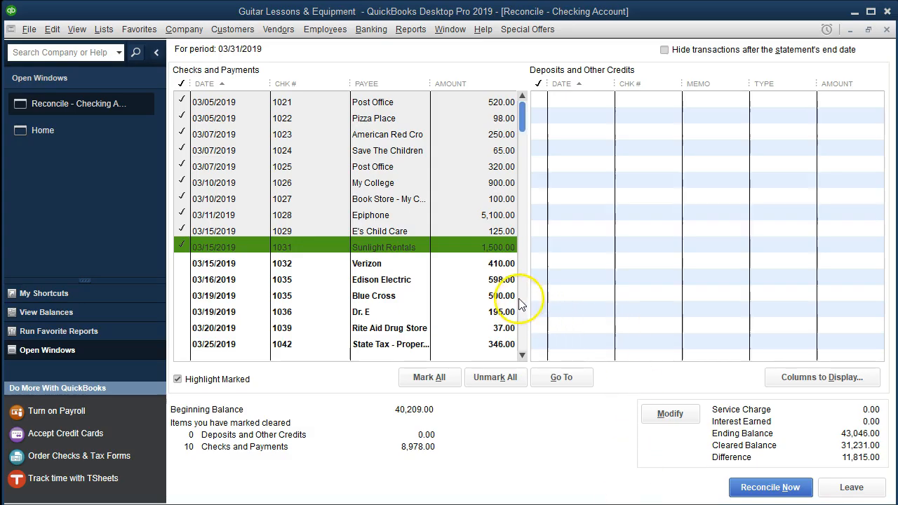
{"action": "left_click", "coordinate": [495, 263]}
{"action": "left_click", "coordinate": [489, 281]}
{"action": "scroll", "coordinate": [489, 283], "scroll_direction": "down", "scroll_amount": 2}
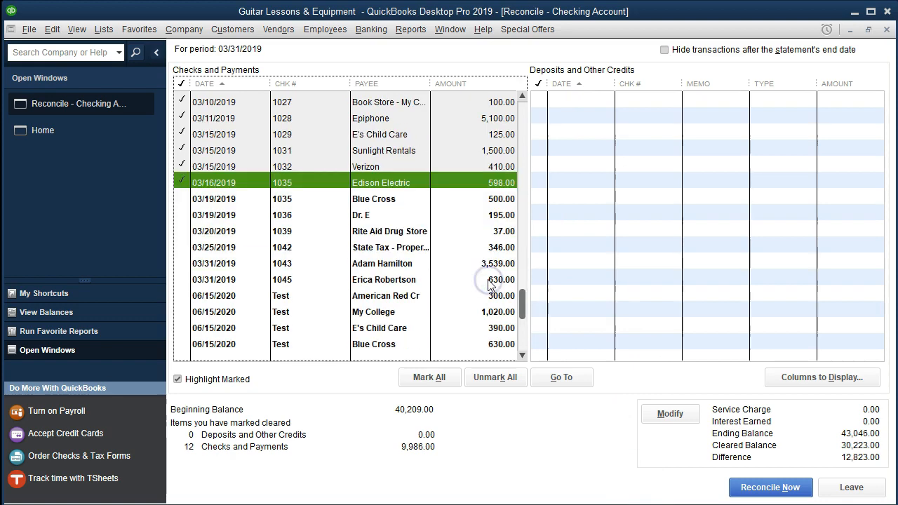
{"action": "key", "text": "alt+Tab"}
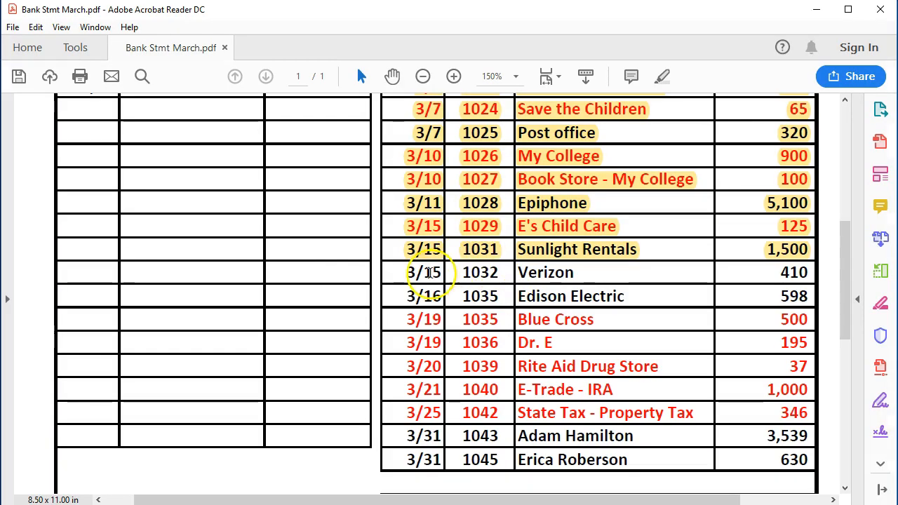
{"action": "left_click_drag", "start_coordinate": [406, 271], "coordinate": [810, 296]}
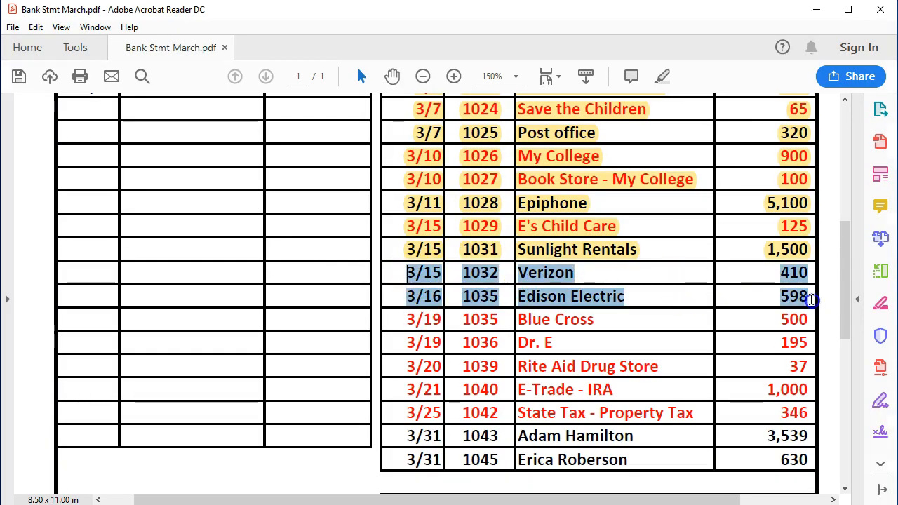
{"action": "right_click", "coordinate": [786, 297]}
{"action": "left_click", "coordinate": [775, 339]}
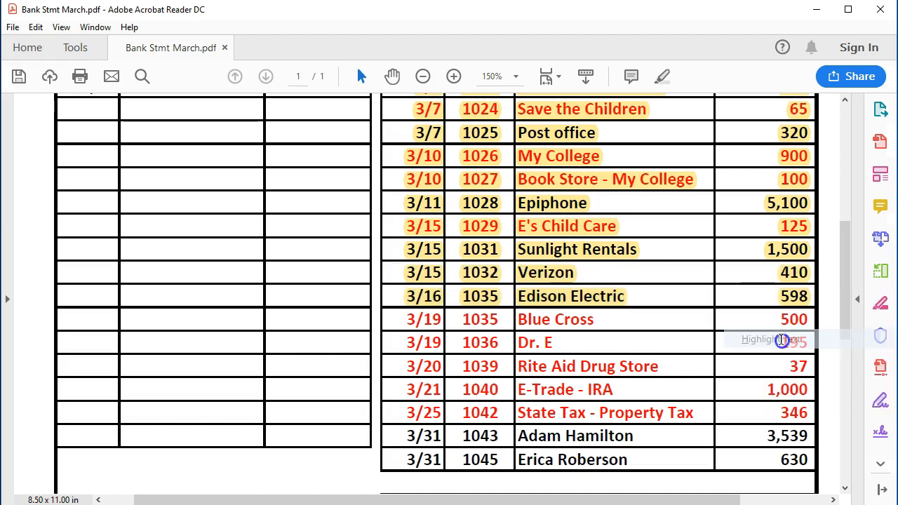
- Mark checks 1035 Blue Cross and 1036 Dr. E as cleared in QuickBooks and highlight both rows on the bank statement
{"action": "scroll", "coordinate": [729, 414], "scroll_direction": "down", "scroll_amount": 1}
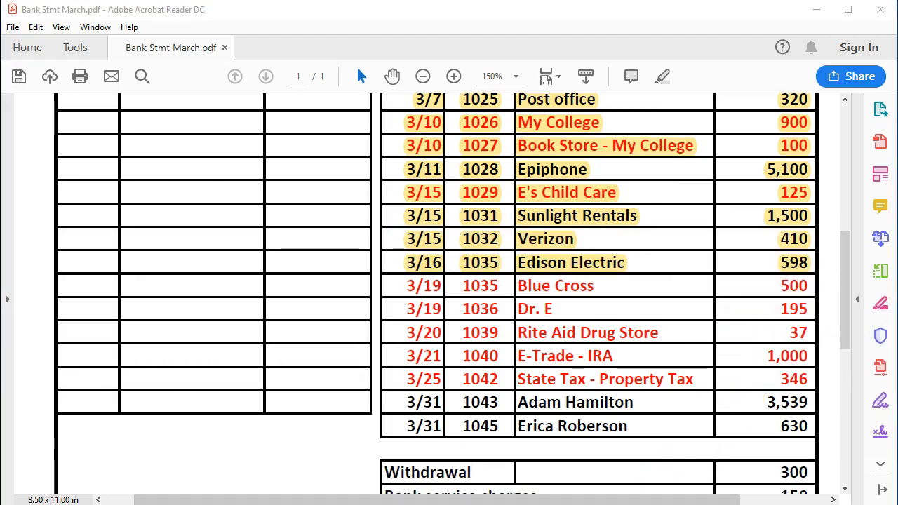
{"action": "key", "text": "alt+Tab"}
{"action": "left_click", "coordinate": [491, 199]}
{"action": "left_click", "coordinate": [494, 215]}
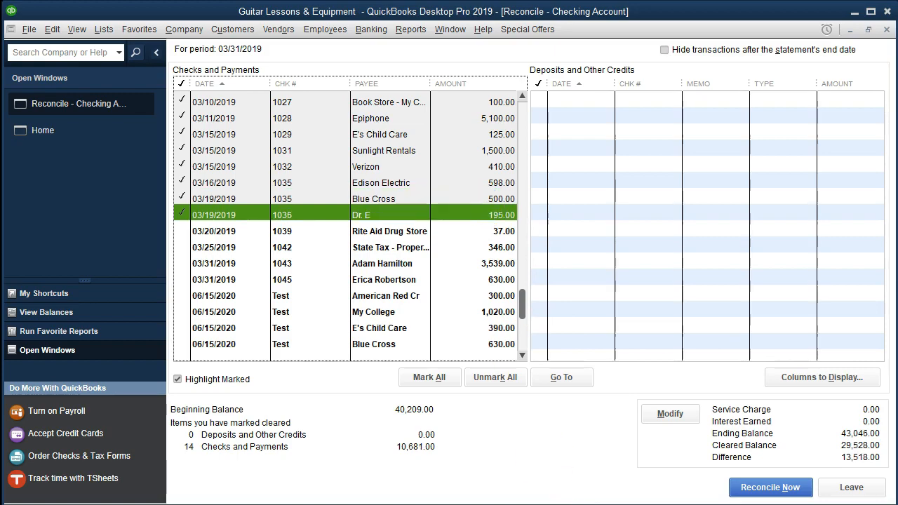
{"action": "key", "text": "alt+Tab"}
{"action": "left_click_drag", "start_coordinate": [404, 286], "coordinate": [797, 298]}
{"action": "right_click", "coordinate": [789, 296]}
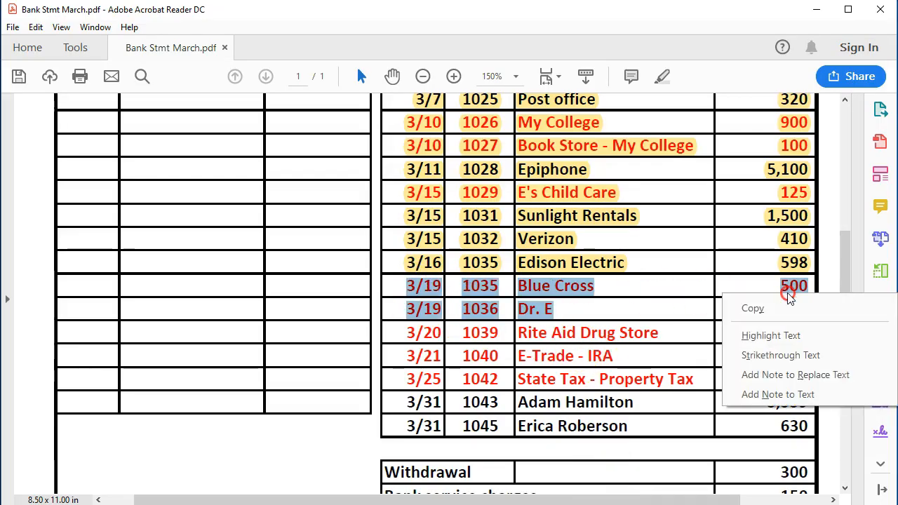
{"action": "left_click", "coordinate": [772, 334]}
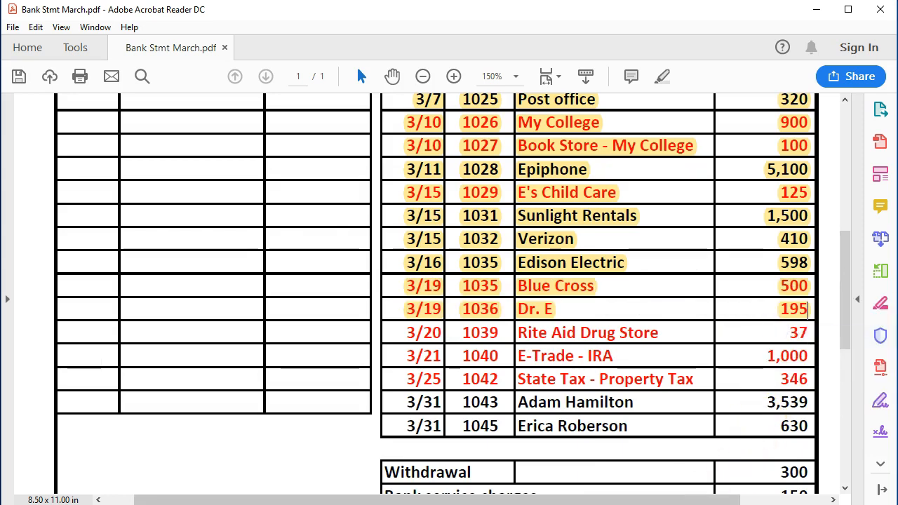
- Mark check 1039 to Rite Aid Drug Store for 37 as cleared in QuickBooks and highlight its row on the bank statement
{"action": "key", "text": "alt+Tab"}
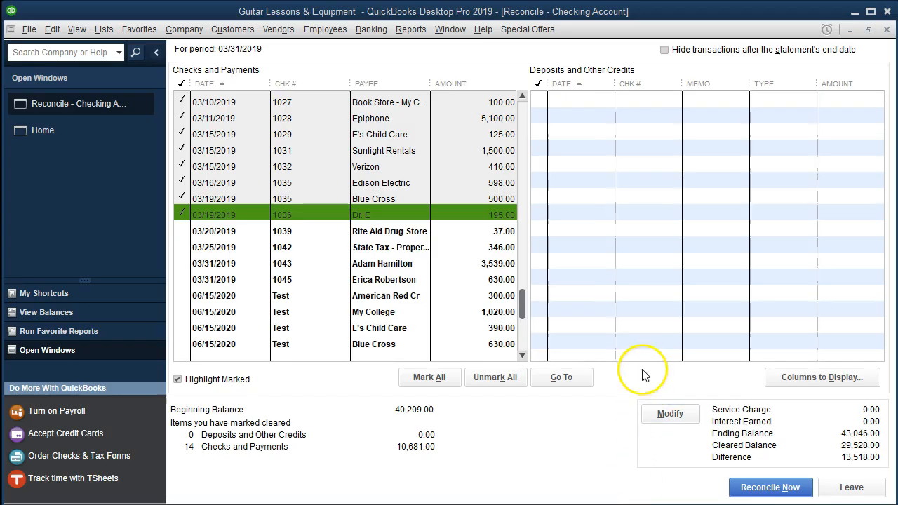
{"action": "left_click", "coordinate": [508, 233]}
{"action": "key", "text": "alt+Tab"}
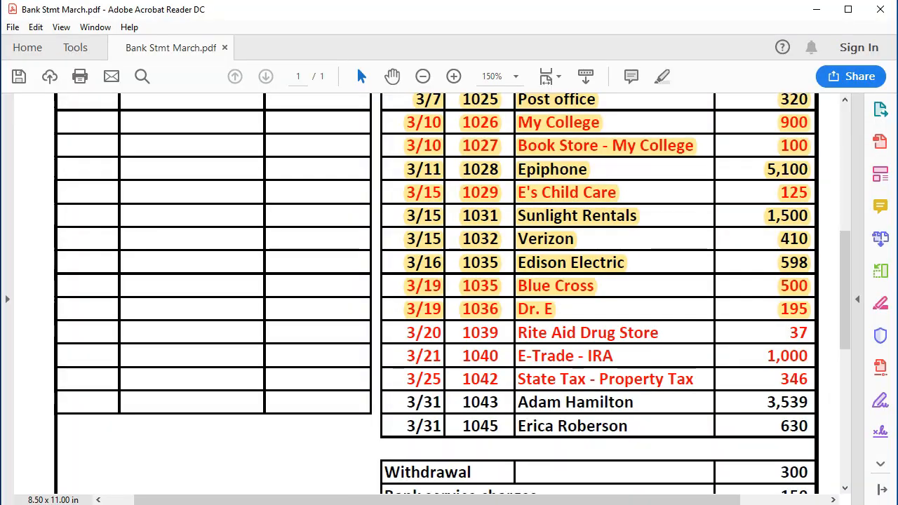
{"action": "key", "text": "alt+Tab"}
{"action": "key", "text": "alt+Tab"}
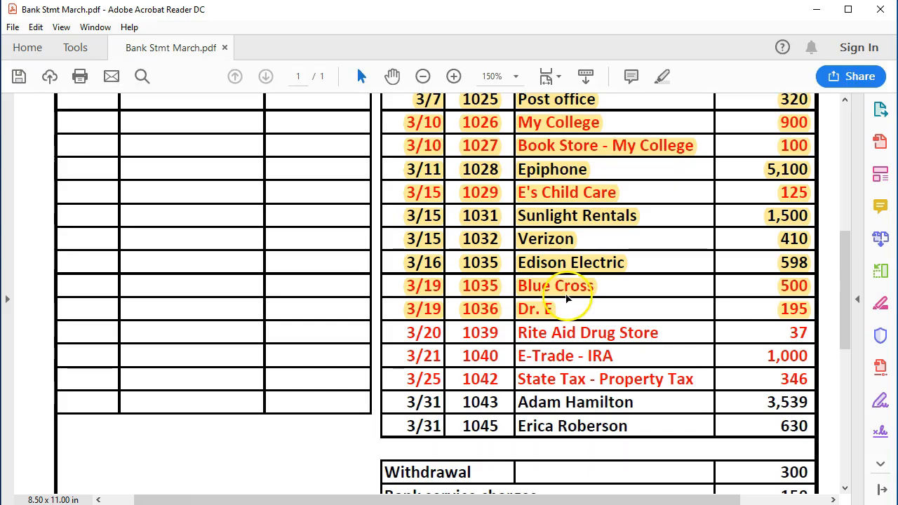
{"action": "left_click_drag", "start_coordinate": [406, 333], "coordinate": [797, 329]}
{"action": "right_click", "coordinate": [634, 335]}
{"action": "left_click", "coordinate": [650, 374]}
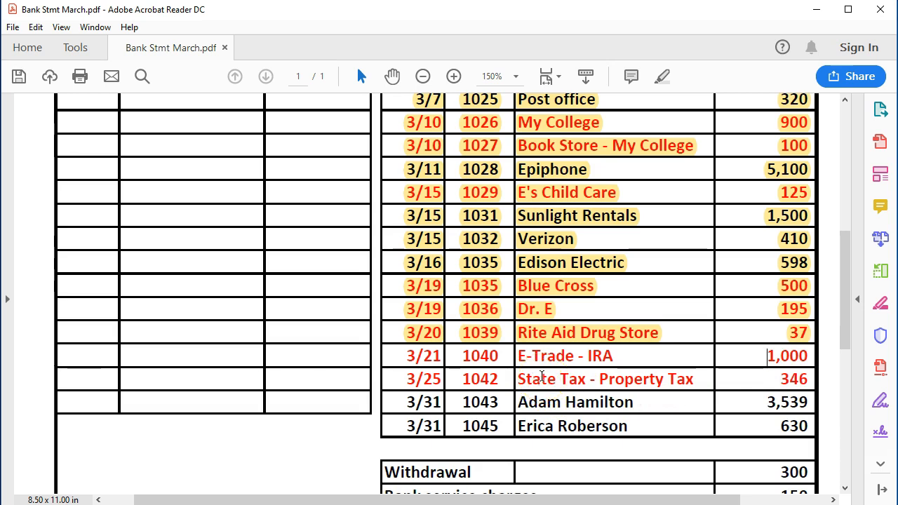
{"action": "left_click", "coordinate": [626, 356]}
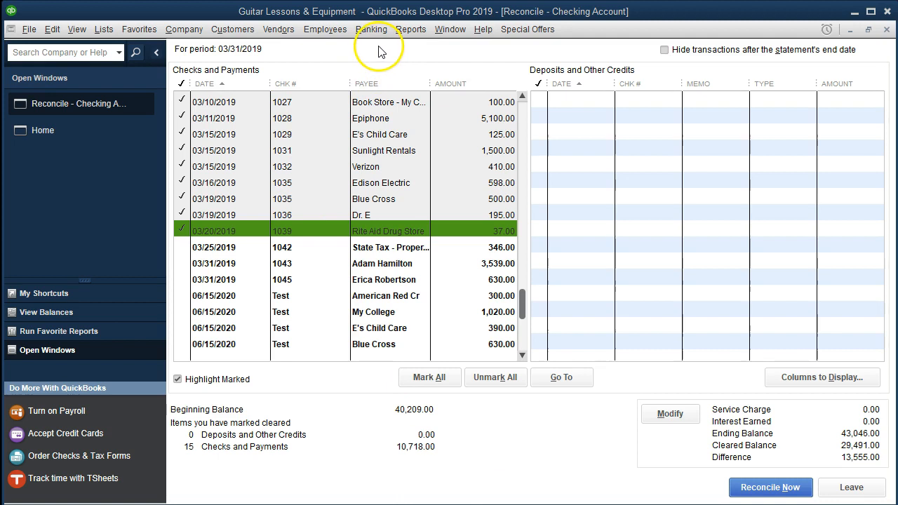
- Open the checking account register in QuickBooks and start a new entry dated 03/21/19 with check number 1040
{"action": "left_click", "coordinate": [374, 35]}
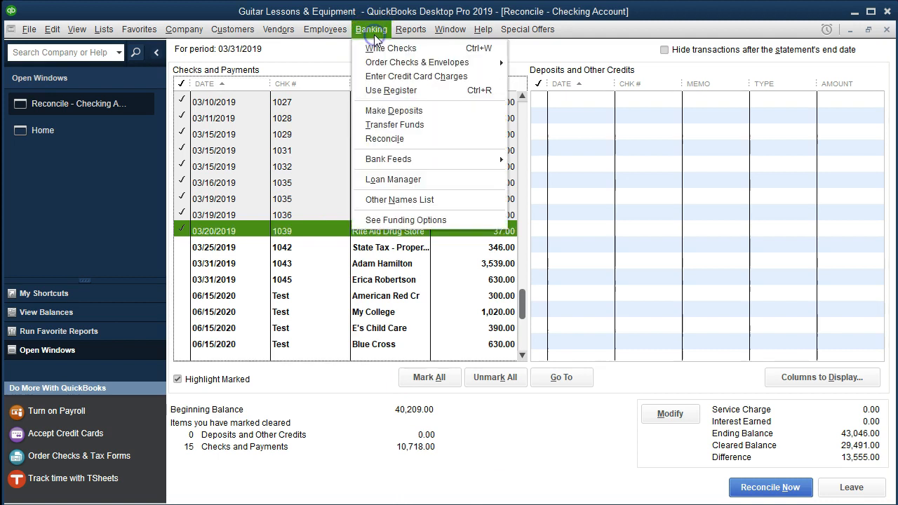
{"action": "left_click", "coordinate": [379, 86]}
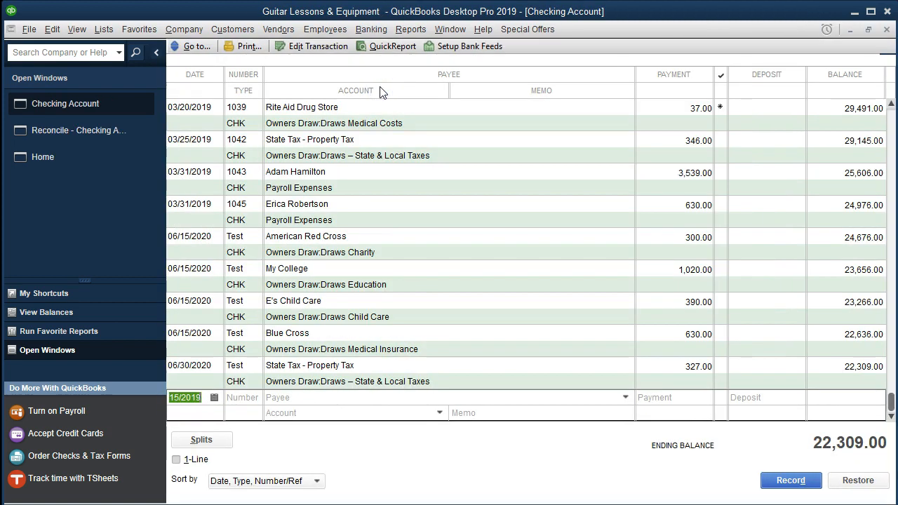
{"action": "key", "text": "alt+Tab"}
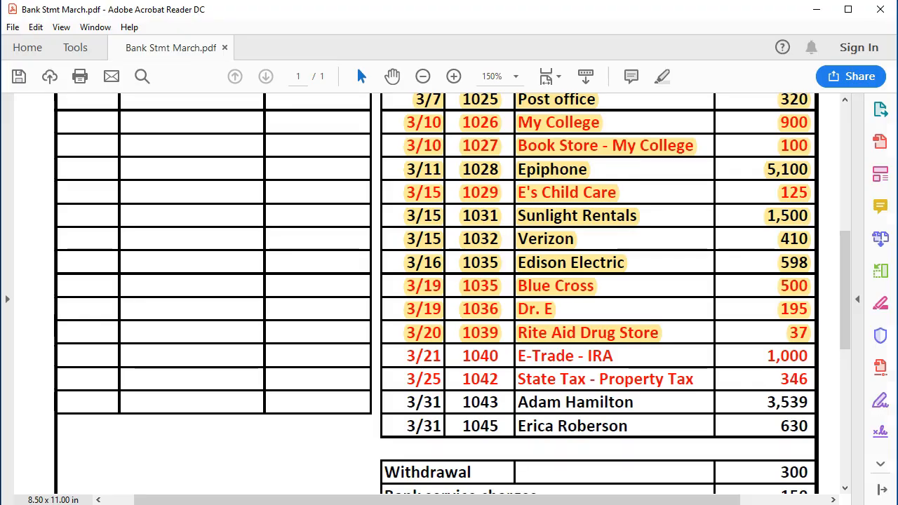
{"action": "key", "text": "alt+Tab"}
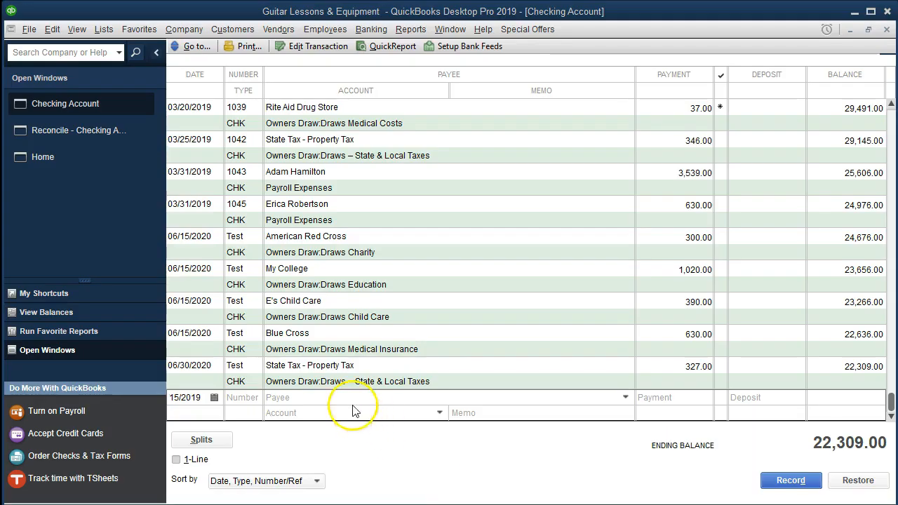
{"action": "left_click", "coordinate": [191, 397]}
{"action": "double_click", "coordinate": [191, 396]}
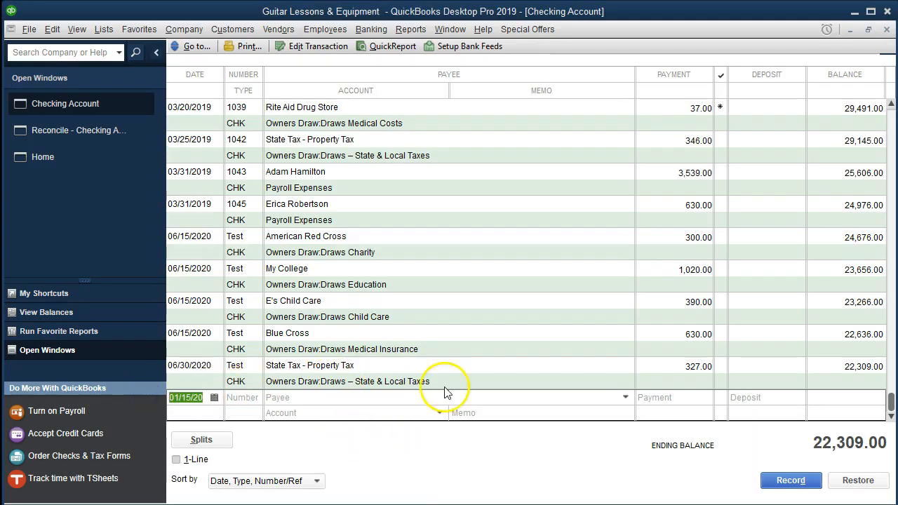
{"action": "type", "text": "03/21/19"}
{"action": "key", "text": "Tab"}
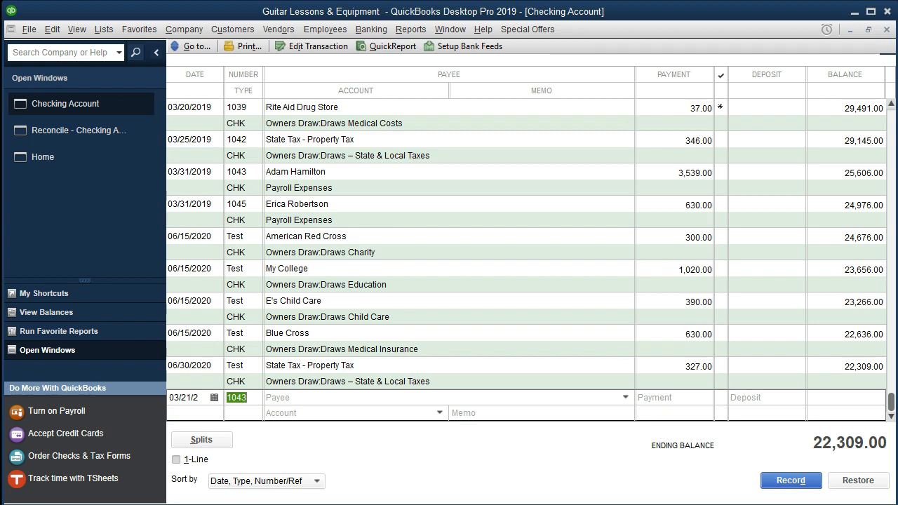
{"action": "type", "text": "1040"}
{"action": "key", "text": "Tab"}
- Enter E-Trade - IRA as the payee of check 1040 and quick-add that name as a vendor
{"action": "type", "text": "E-"}
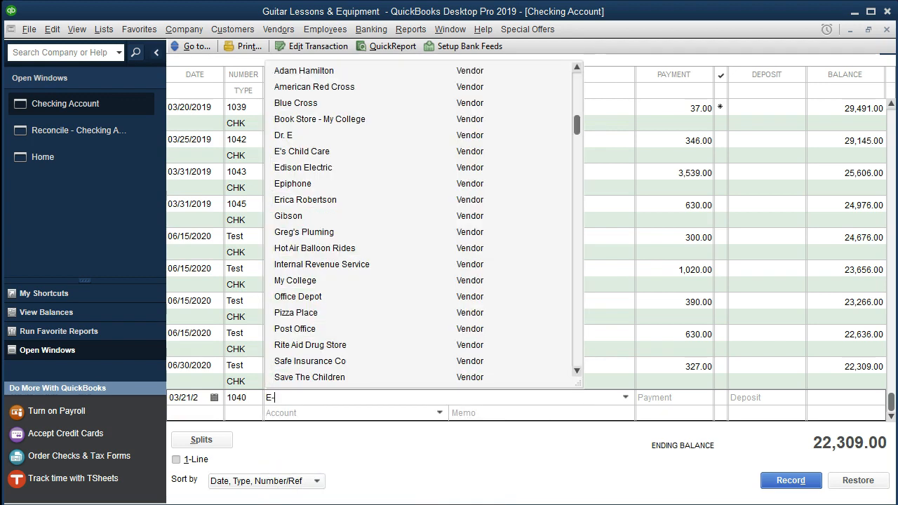
{"action": "type", "text": "Trad"}
{"action": "type", "text": "e - IRA"}
{"action": "key", "text": "Tab"}
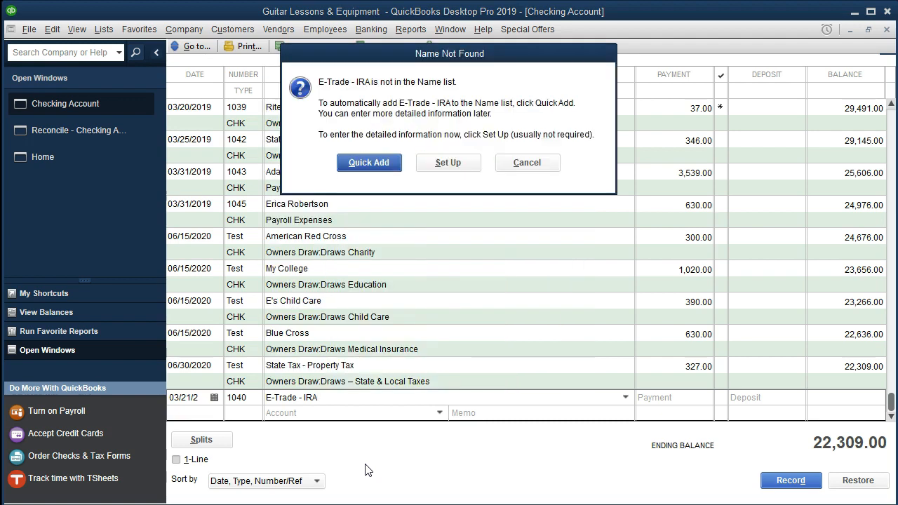
{"action": "left_click", "coordinate": [369, 164]}
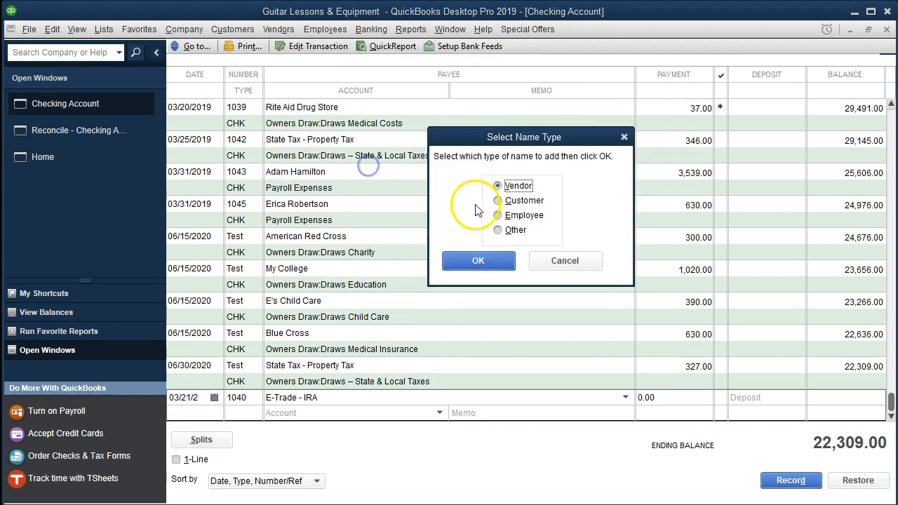
{"action": "left_click", "coordinate": [500, 261]}
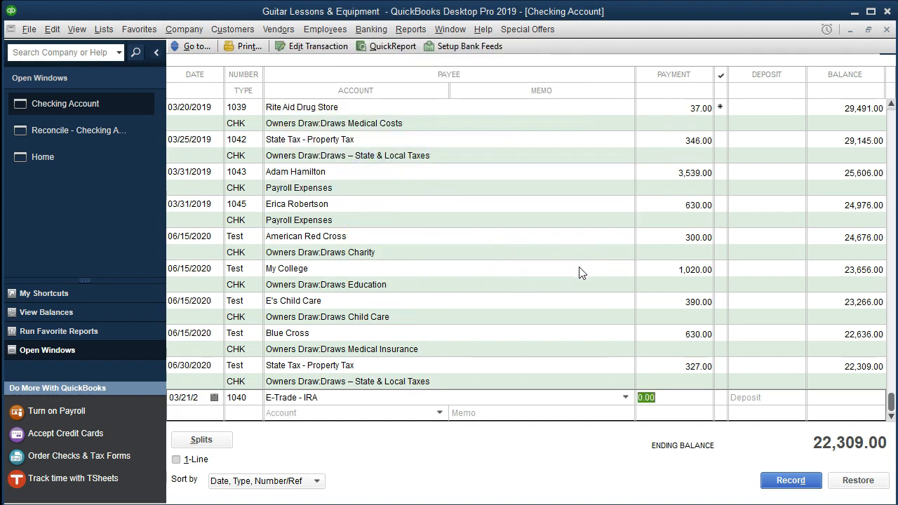
- Set the payment amount of check 1040 to 1,000
{"action": "type", "text": "1,00"}
{"action": "type", "text": "0"}
{"action": "key", "text": "Tab"}
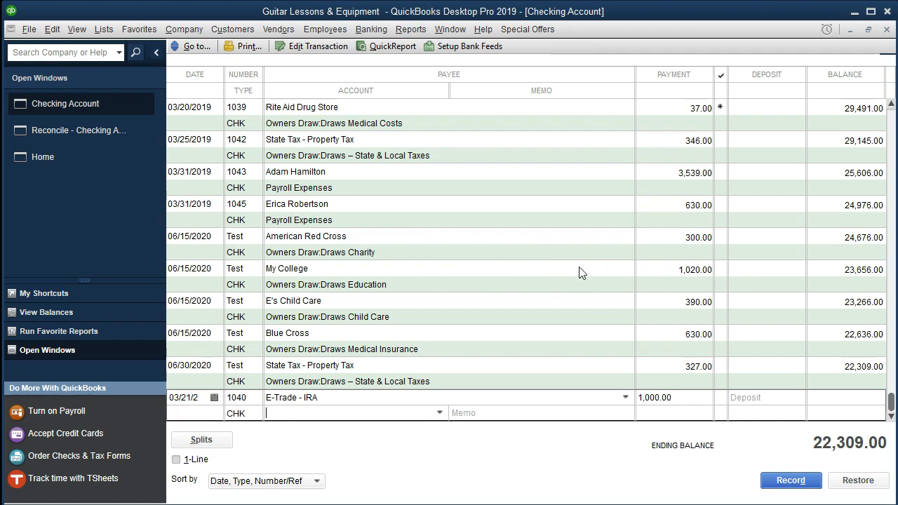
- Enter Draws IRA as the account of check 1040 and choose to set it up as a new account
{"action": "left_click", "coordinate": [438, 413]}
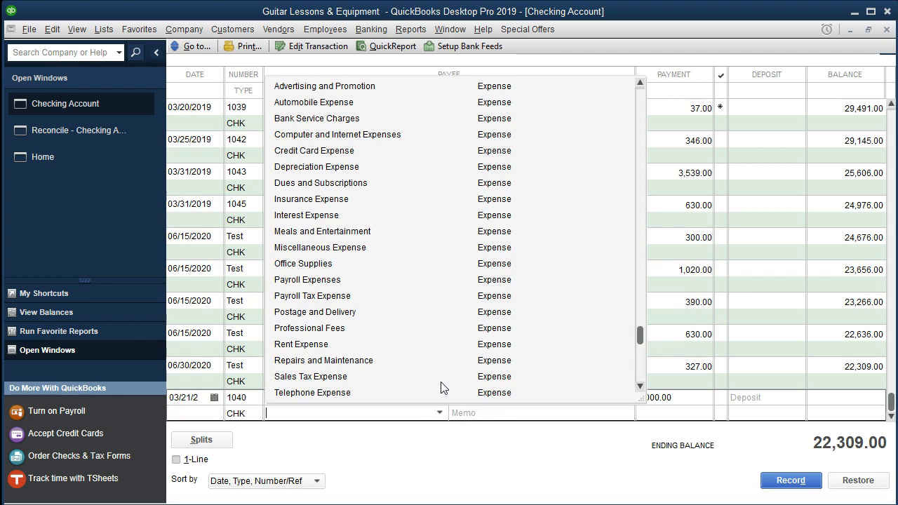
{"action": "scroll", "coordinate": [440, 388], "scroll_direction": "up", "scroll_amount": 5}
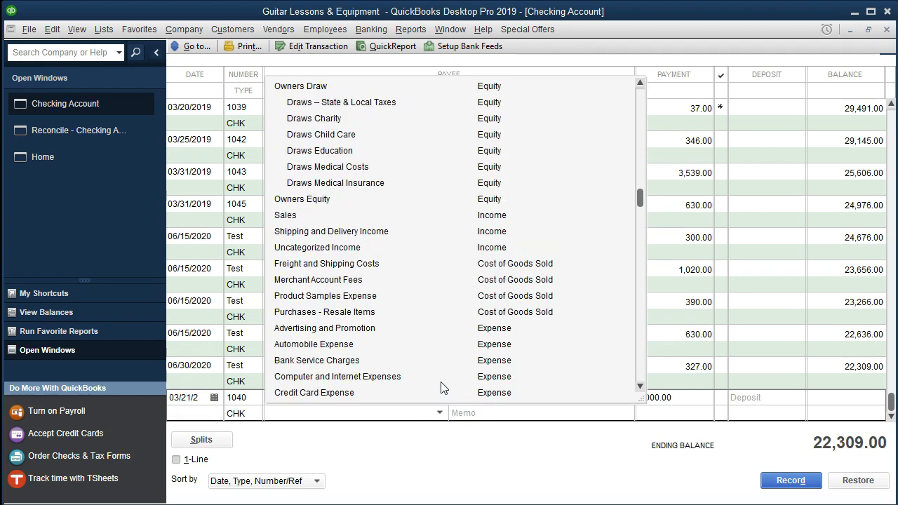
{"action": "left_click", "coordinate": [317, 414]}
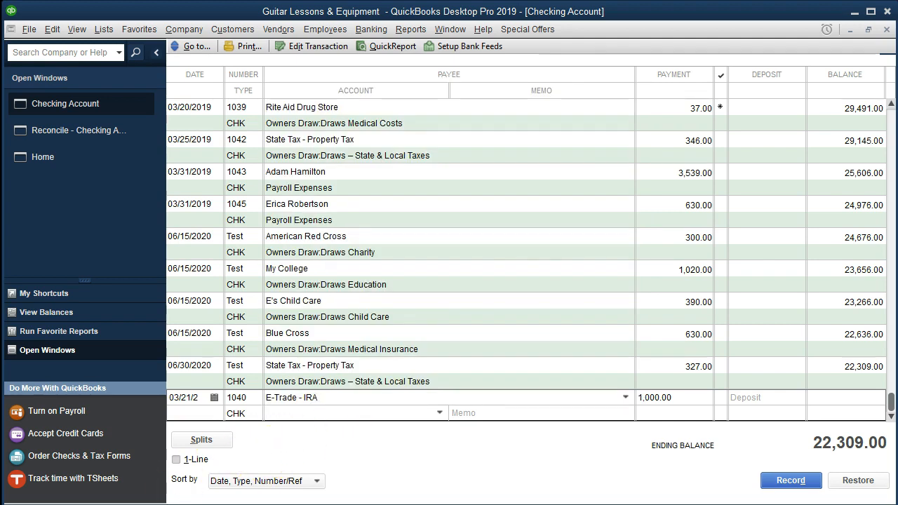
{"action": "type", "text": "draws"}
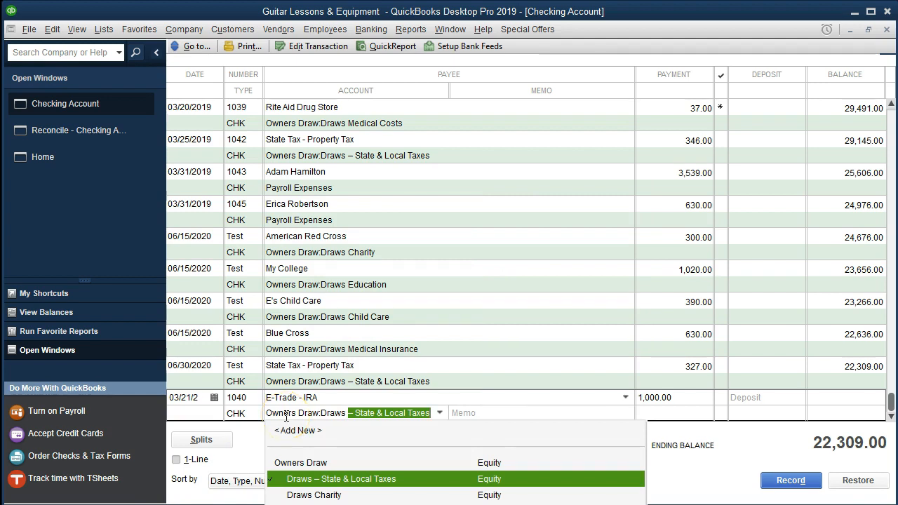
{"action": "type", "text": " IRA"}
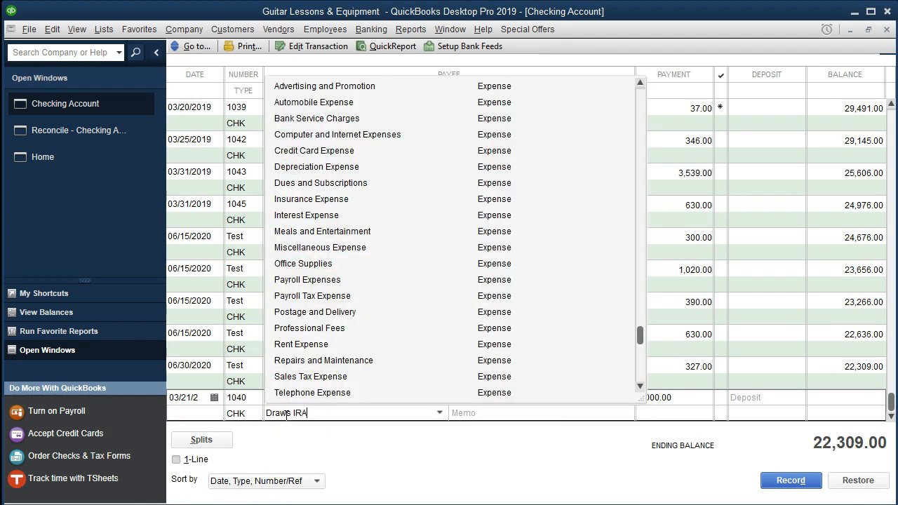
{"action": "scroll", "coordinate": [403, 321], "scroll_direction": "up", "scroll_amount": 8}
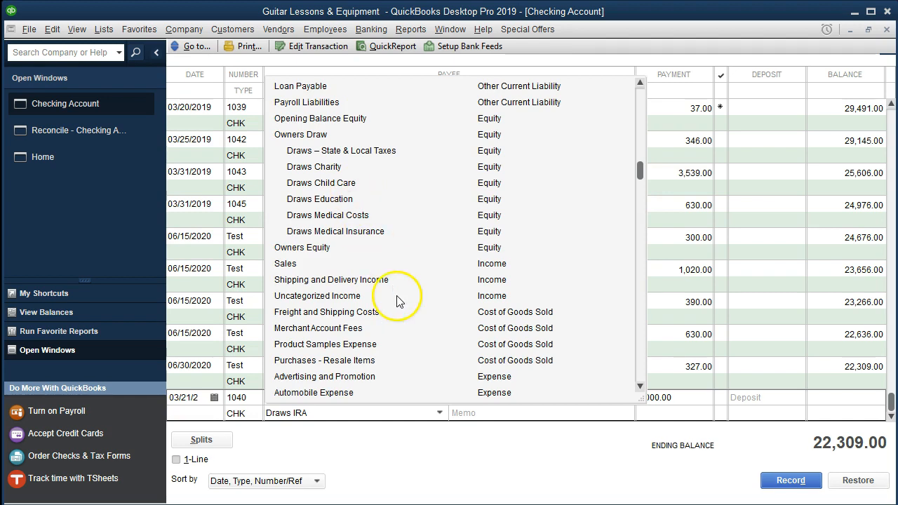
{"action": "key", "text": "Tab"}
{"action": "left_click", "coordinate": [415, 110]}
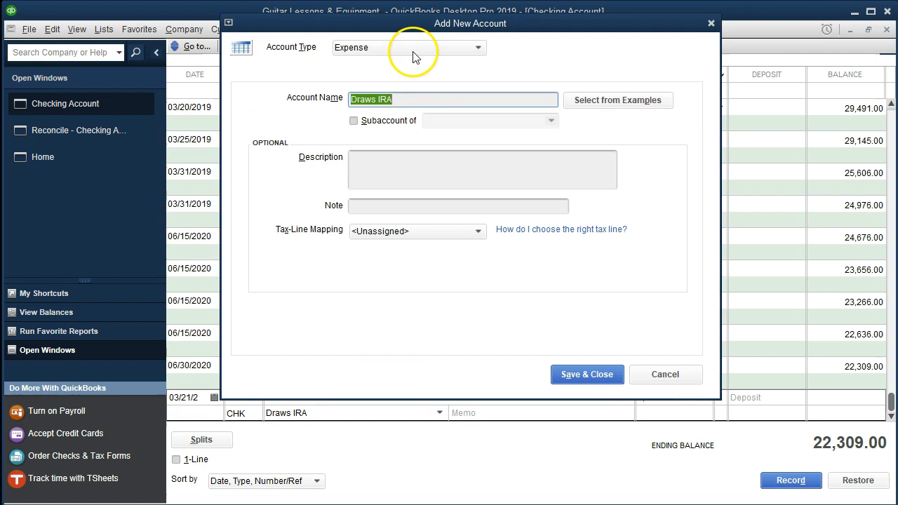
- Save Draws IRA as an Equity account under Owners Draw, and record check 1040 in the register
{"action": "left_click", "coordinate": [413, 50]}
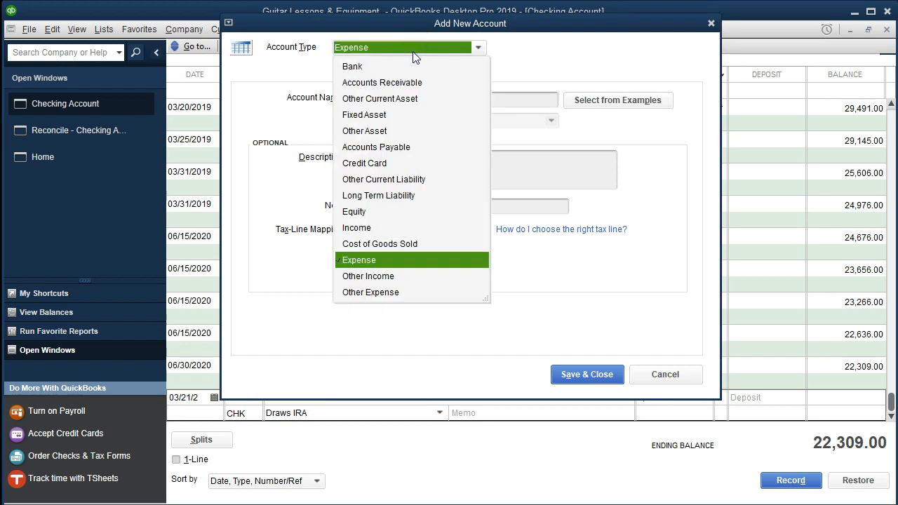
{"action": "left_click", "coordinate": [363, 211]}
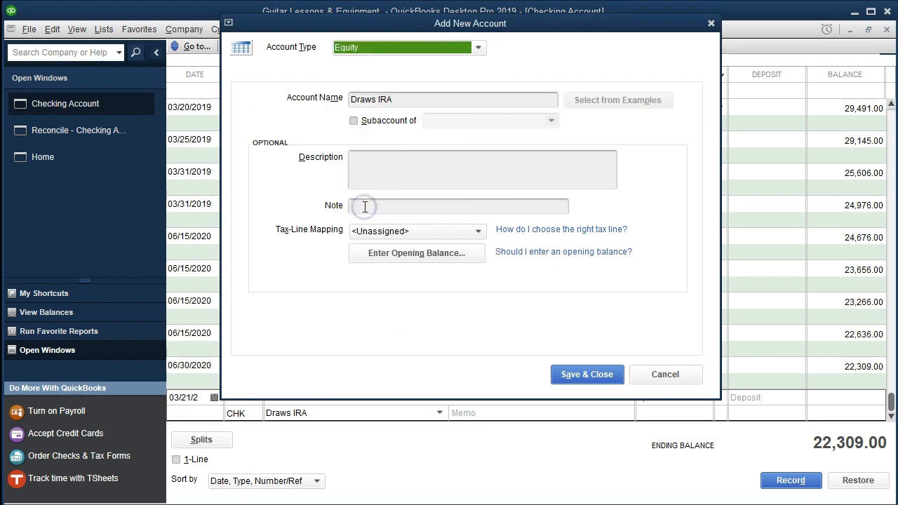
{"action": "left_click", "coordinate": [354, 121]}
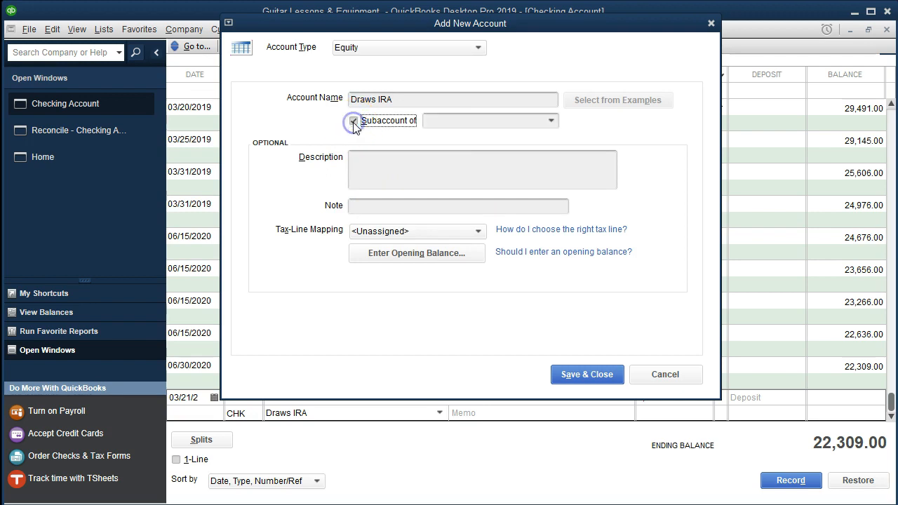
{"action": "left_click", "coordinate": [552, 120]}
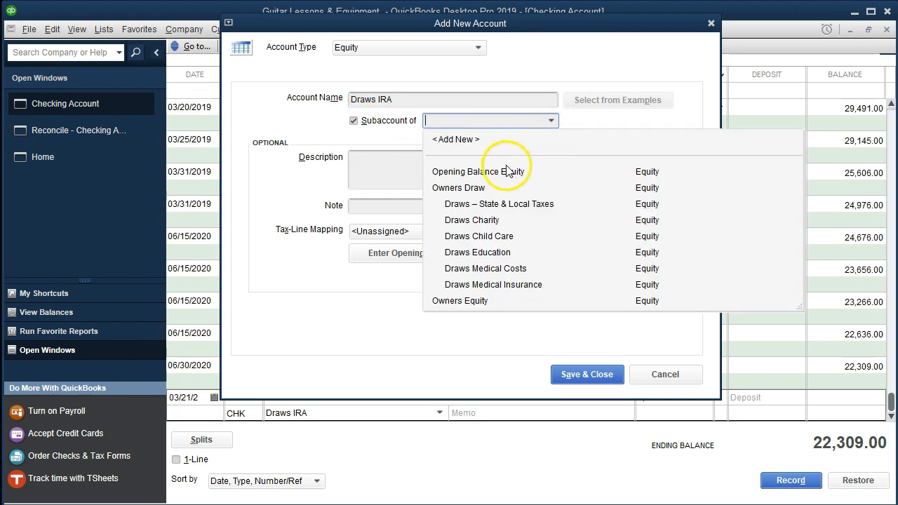
{"action": "left_click", "coordinate": [460, 191]}
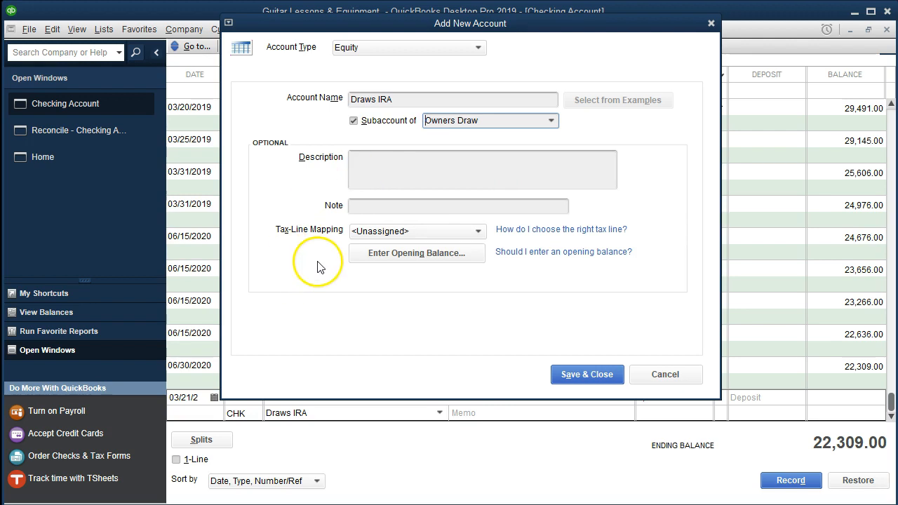
{"action": "left_click", "coordinate": [566, 373]}
{"action": "left_click", "coordinate": [777, 481]}
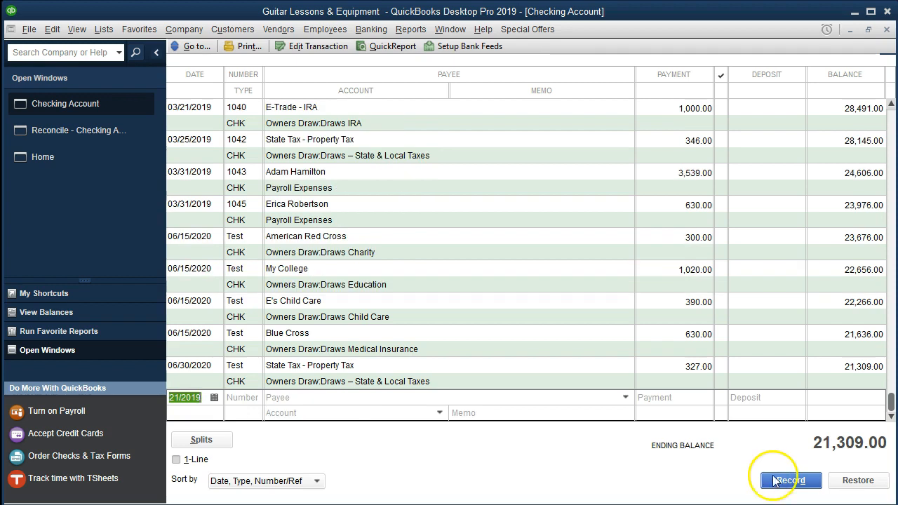
- Open the standard Balance Sheet report
{"action": "left_click", "coordinate": [415, 30]}
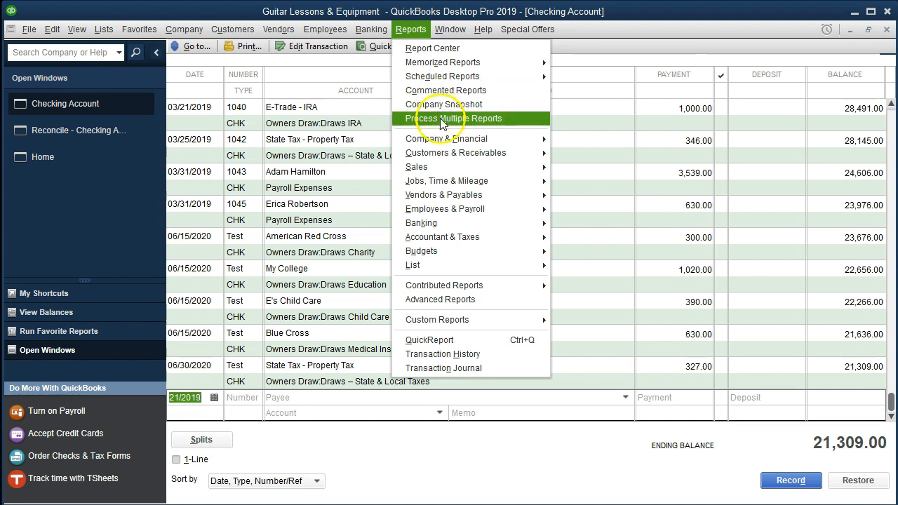
{"action": "mouse_move", "coordinate": [525, 136]}
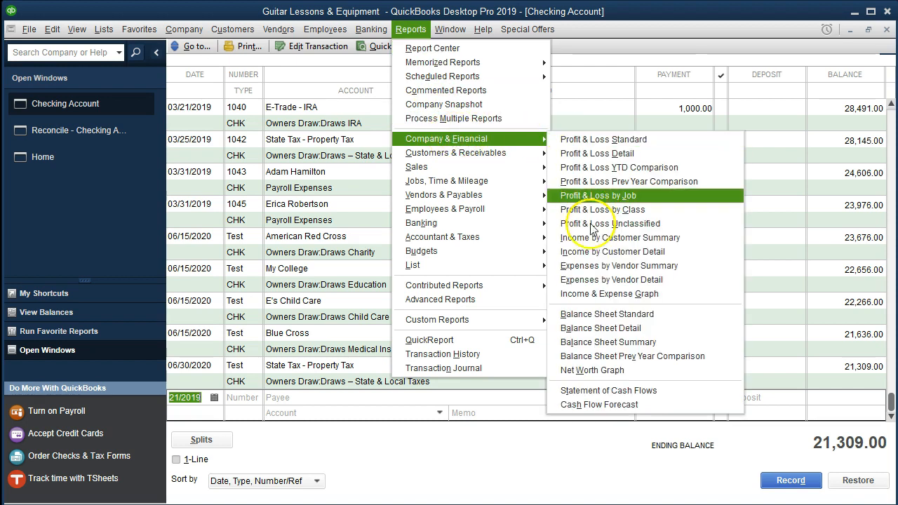
{"action": "left_click", "coordinate": [659, 316]}
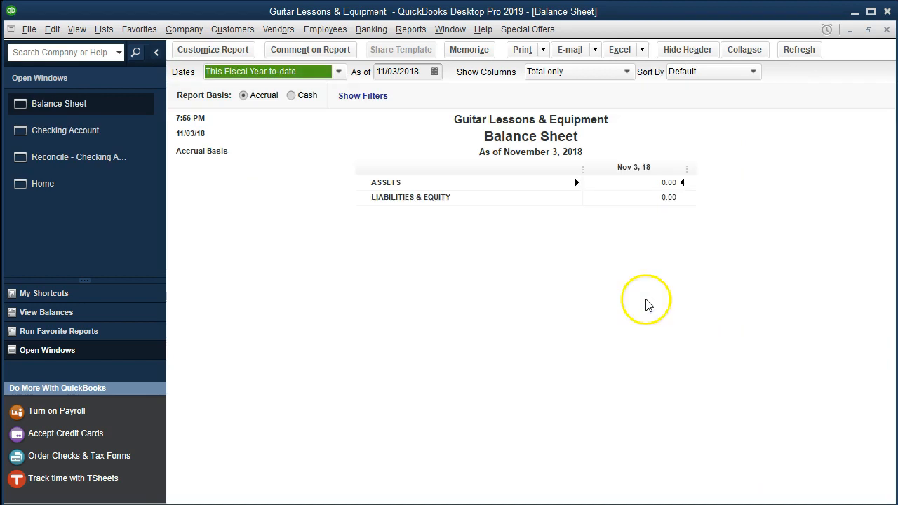
- Set the Balance Sheet's date range from 01/01/2019 to 12/31/2019
{"action": "left_click", "coordinate": [242, 51]}
{"action": "key", "text": "Tab"}
{"action": "type", "text": "01/01/2019"}
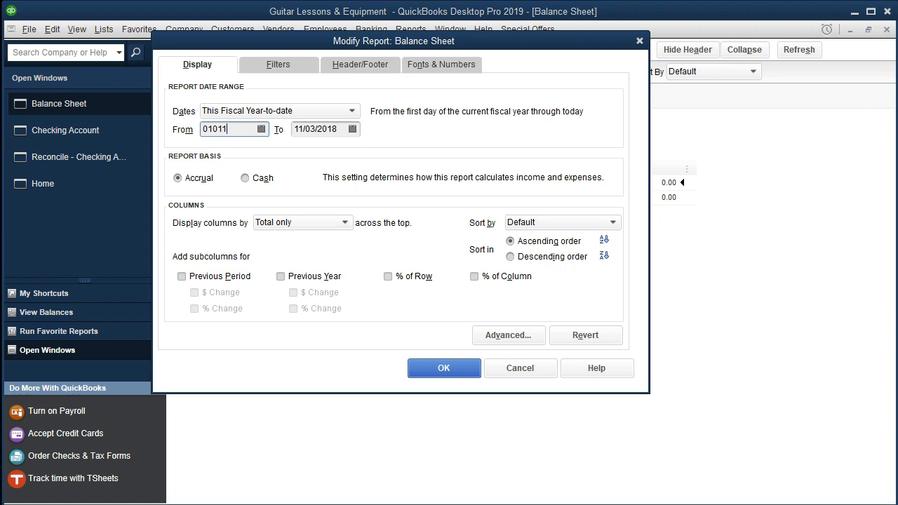
{"action": "key", "text": "Tab"}
{"action": "type", "text": "12/31/2019"}
{"action": "key", "text": "Tab"}
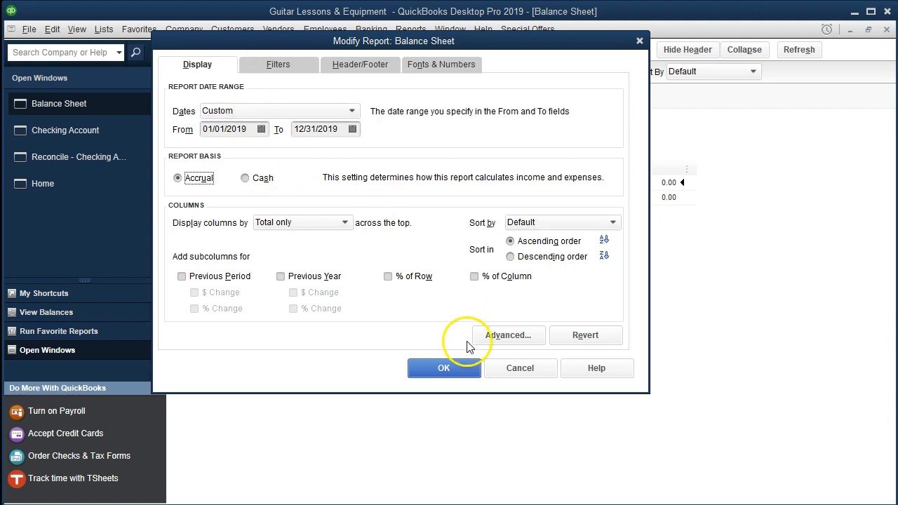
{"action": "left_click", "coordinate": [465, 370]}
- Examine the Owners Draw subaccounts on the Balance Sheet, viewing the transactions behind Draws IRA and Draws Education
{"action": "scroll", "coordinate": [466, 373], "scroll_direction": "down", "scroll_amount": 7}
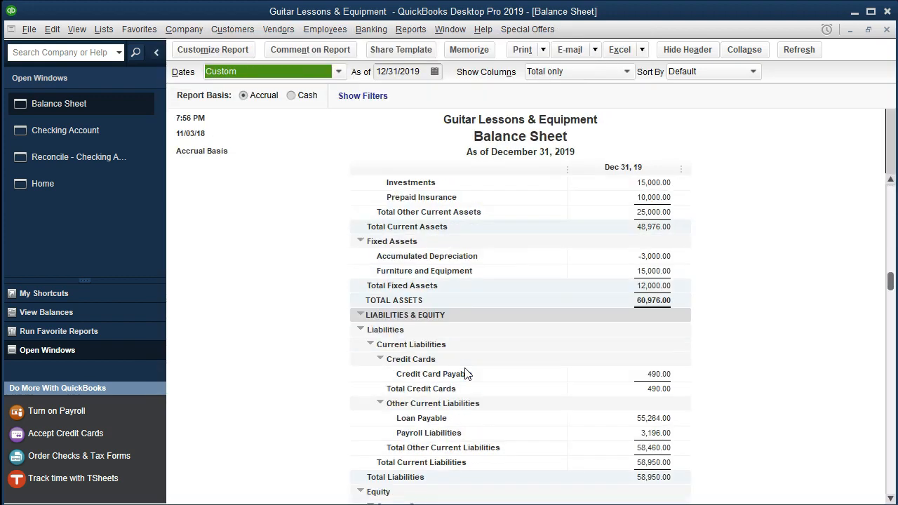
{"action": "scroll", "coordinate": [467, 373], "scroll_direction": "down", "scroll_amount": 1}
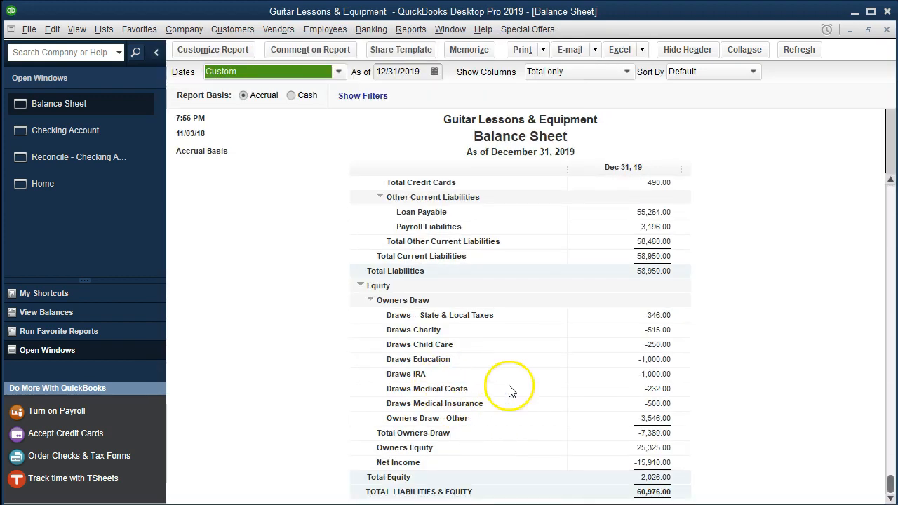
{"action": "left_click", "coordinate": [644, 373]}
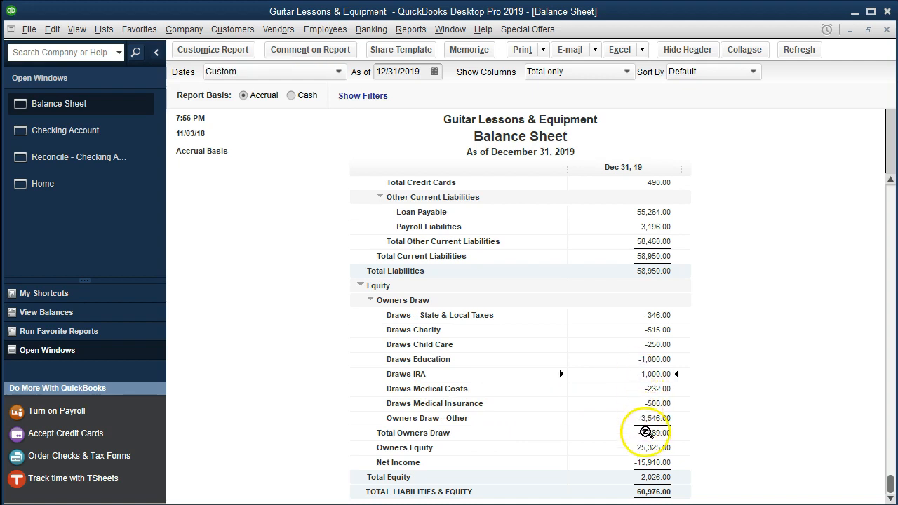
{"action": "left_click", "coordinate": [654, 358]}
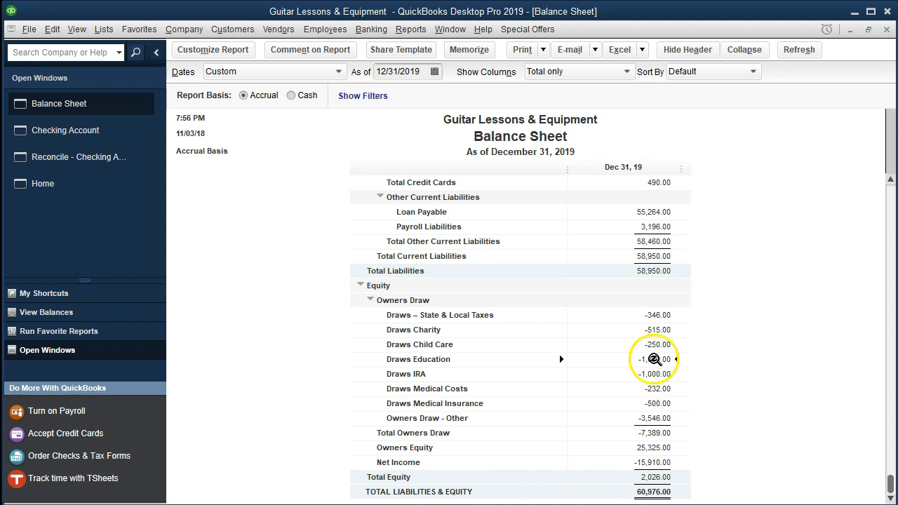
{"action": "left_click", "coordinate": [651, 374]}
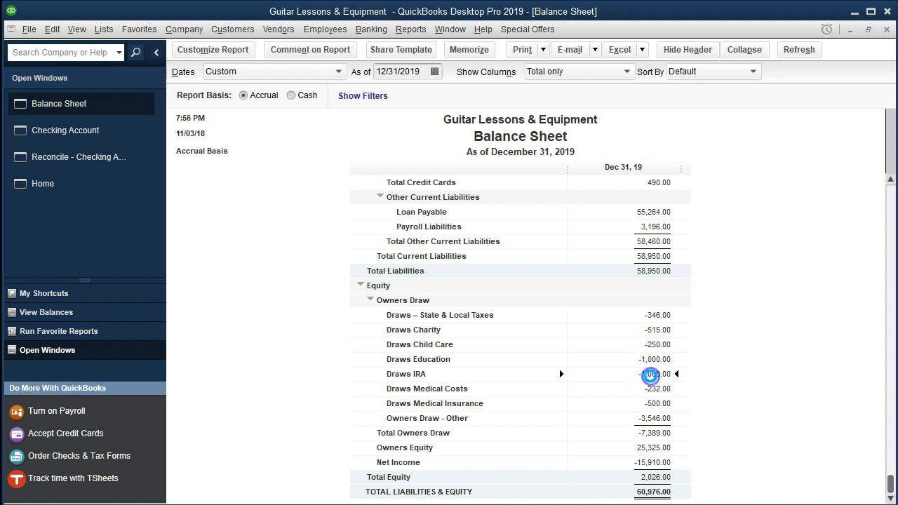
{"action": "double_click", "coordinate": [650, 374]}
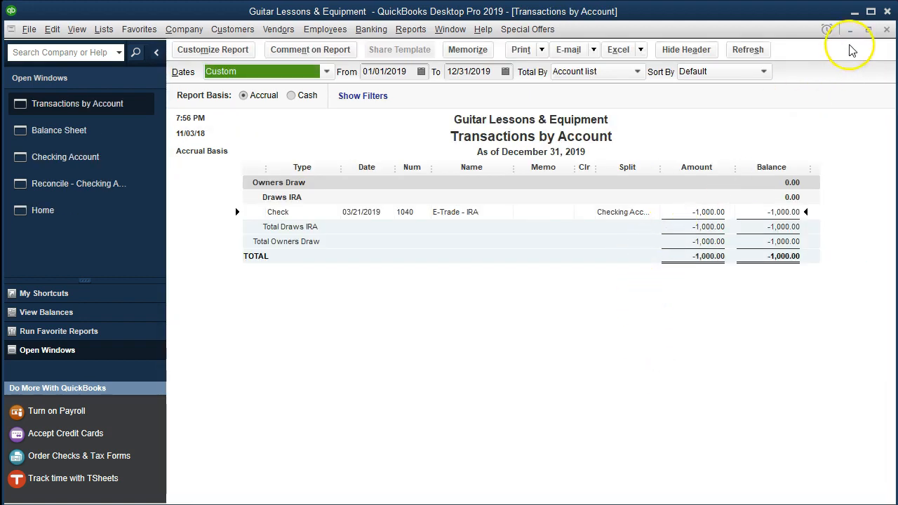
{"action": "left_click", "coordinate": [886, 29]}
{"action": "double_click", "coordinate": [652, 360]}
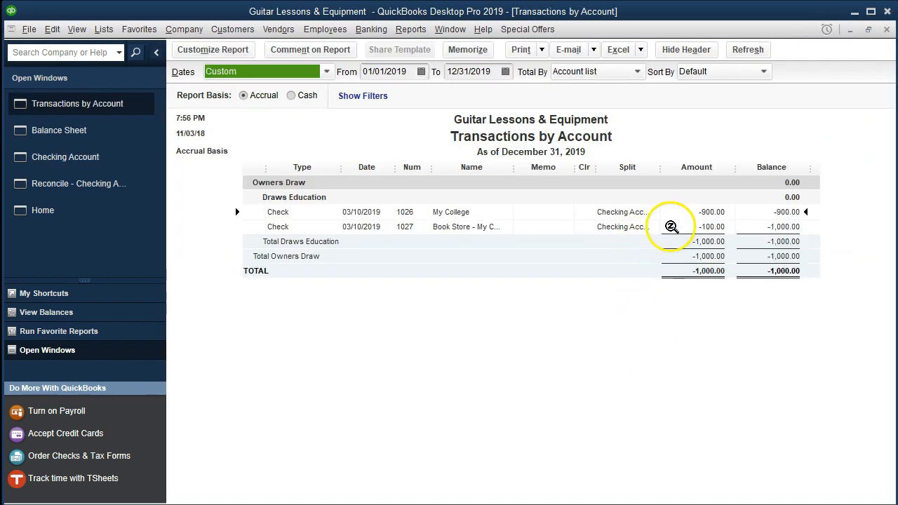
{"action": "left_click", "coordinate": [887, 29]}
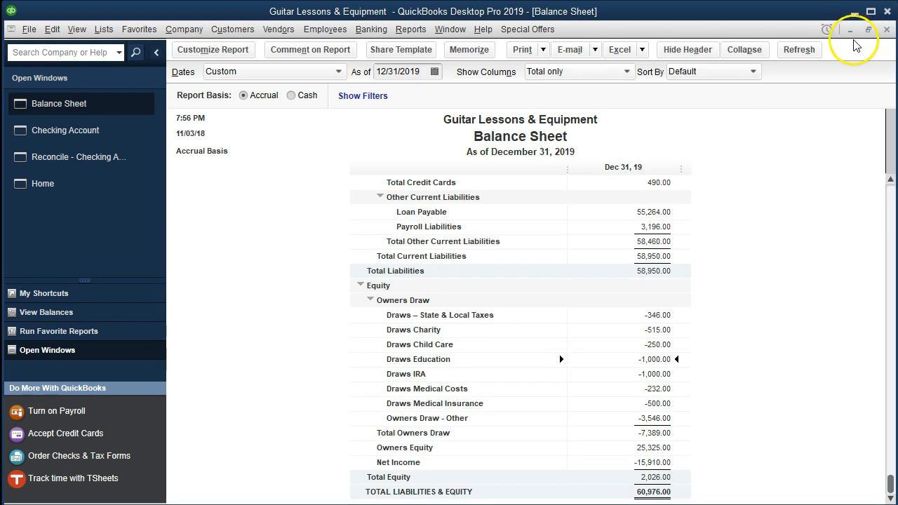
- Mark check 1040 to E-Trade - IRA for 1,000 as cleared in the reconciliation and highlight its row on the bank statement PDF
{"action": "left_click", "coordinate": [115, 157]}
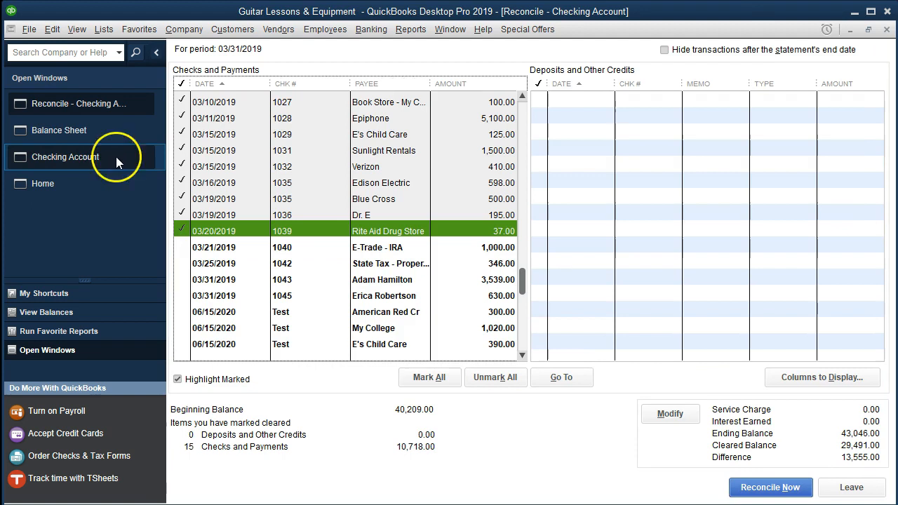
{"action": "left_click", "coordinate": [461, 248]}
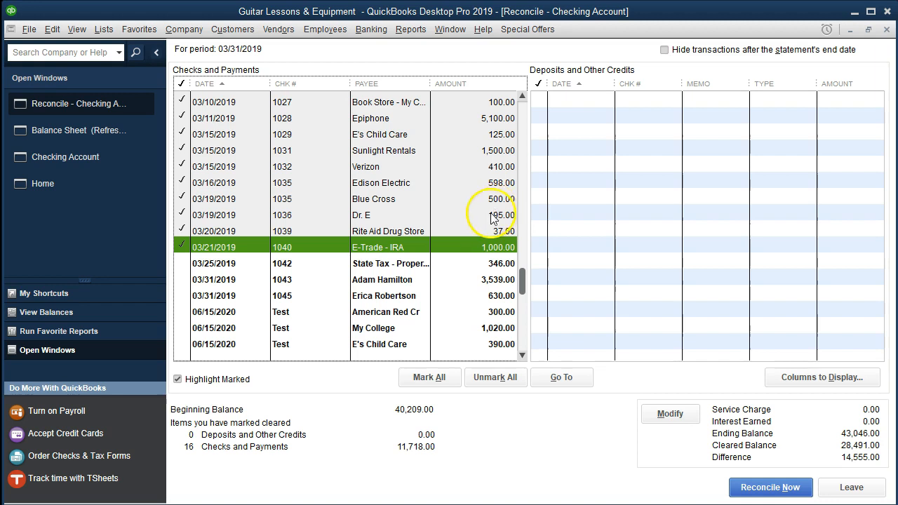
{"action": "key", "text": "alt+Tab"}
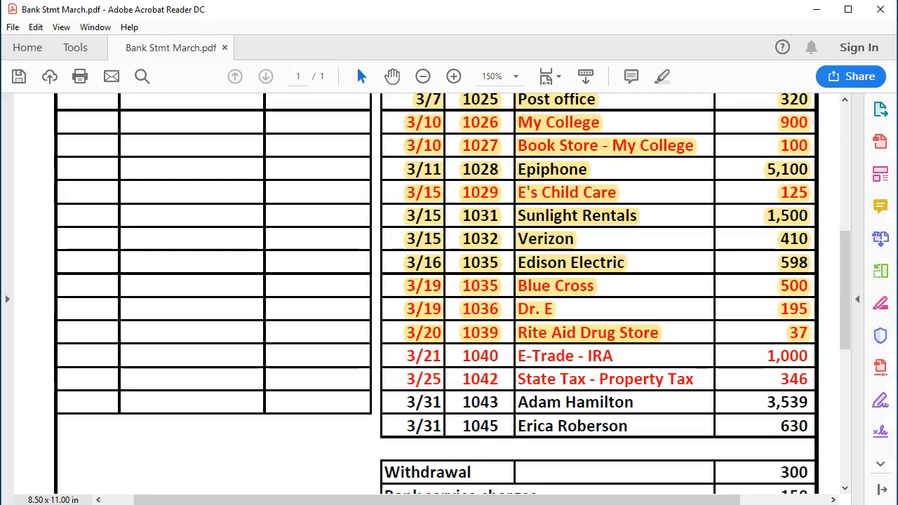
{"action": "left_click_drag", "start_coordinate": [405, 356], "coordinate": [813, 358]}
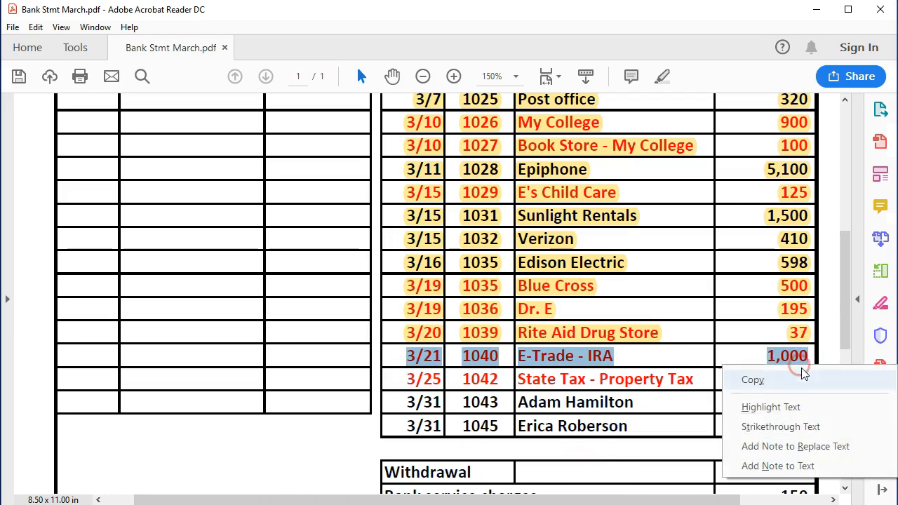
{"action": "left_click", "coordinate": [772, 406]}
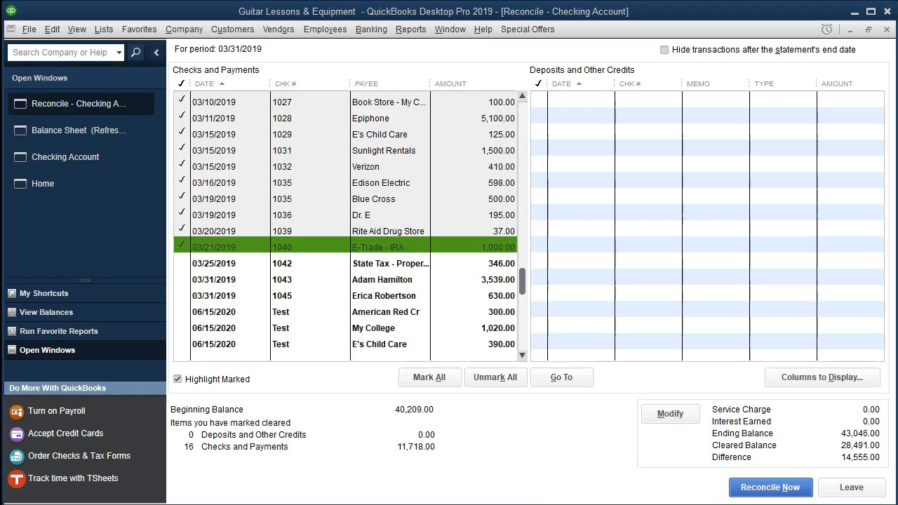
- Mark checks 1042 for 346 and 1043 for 3,539 as cleared in QuickBooks and highlight both rows on the bank statement
{"action": "left_click", "coordinate": [494, 264]}
{"action": "left_click", "coordinate": [498, 279]}
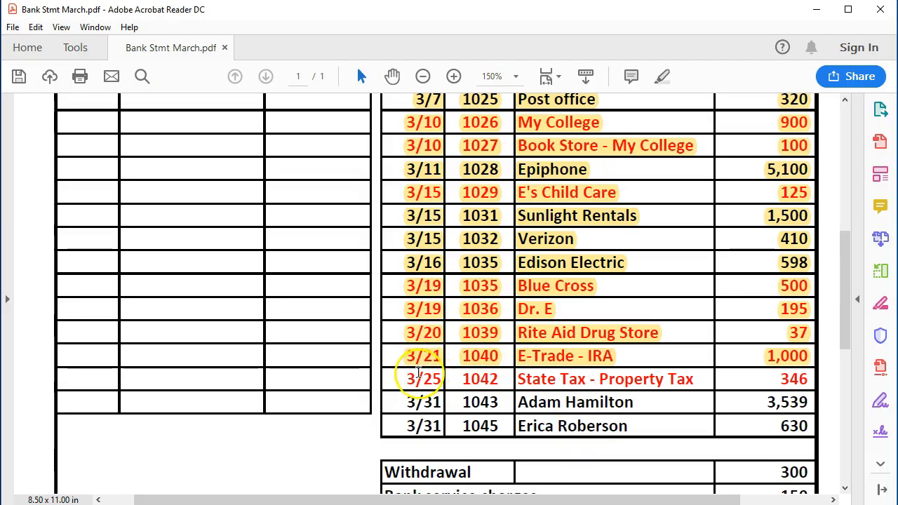
{"action": "left_click_drag", "start_coordinate": [407, 377], "coordinate": [795, 402]}
{"action": "right_click", "coordinate": [794, 402]}
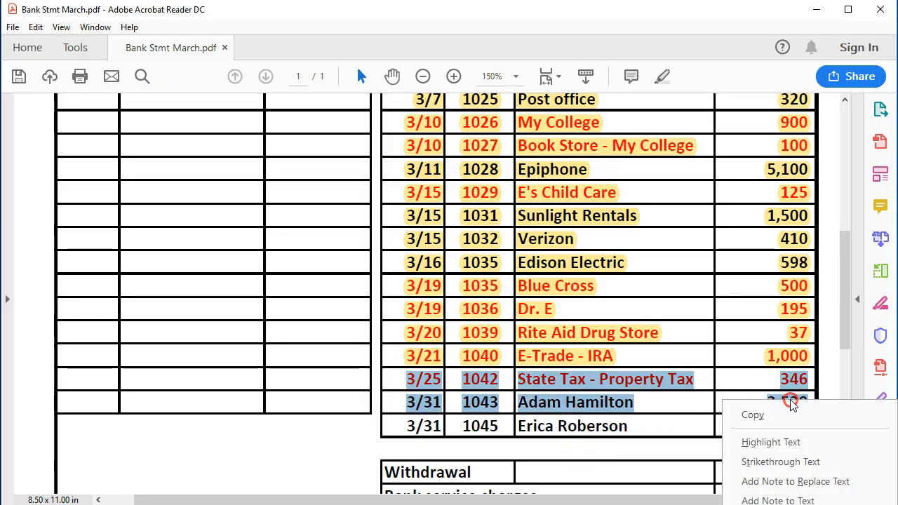
{"action": "left_click", "coordinate": [777, 439]}
- Mark check 1045 for 630 as cleared in the reconciliation and highlight its row on the bank statement PDF
{"action": "scroll", "coordinate": [717, 418], "scroll_direction": "down", "scroll_amount": 1}
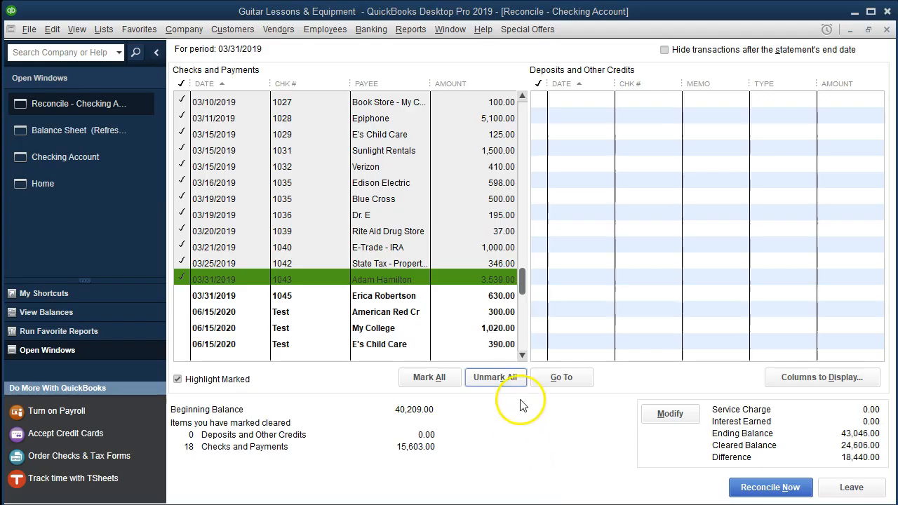
{"action": "left_click", "coordinate": [492, 296]}
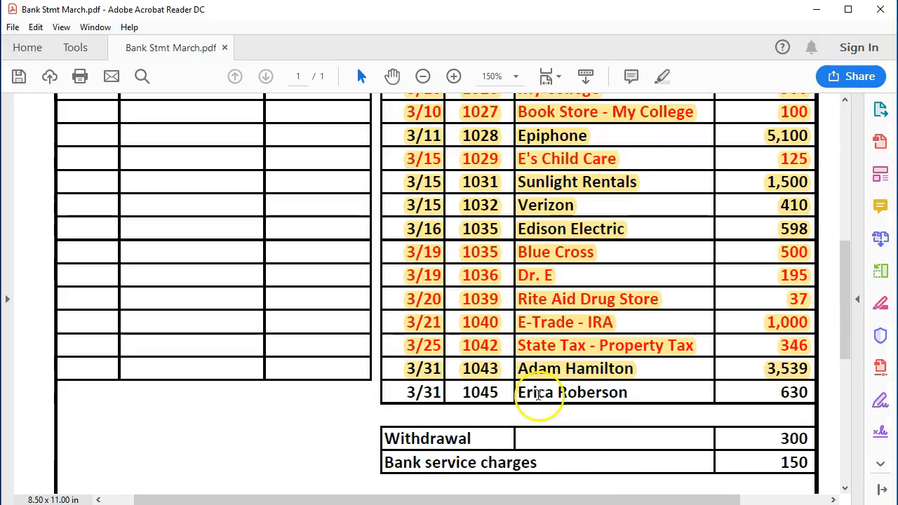
{"action": "left_click_drag", "start_coordinate": [400, 394], "coordinate": [808, 395]}
{"action": "right_click", "coordinate": [800, 395]}
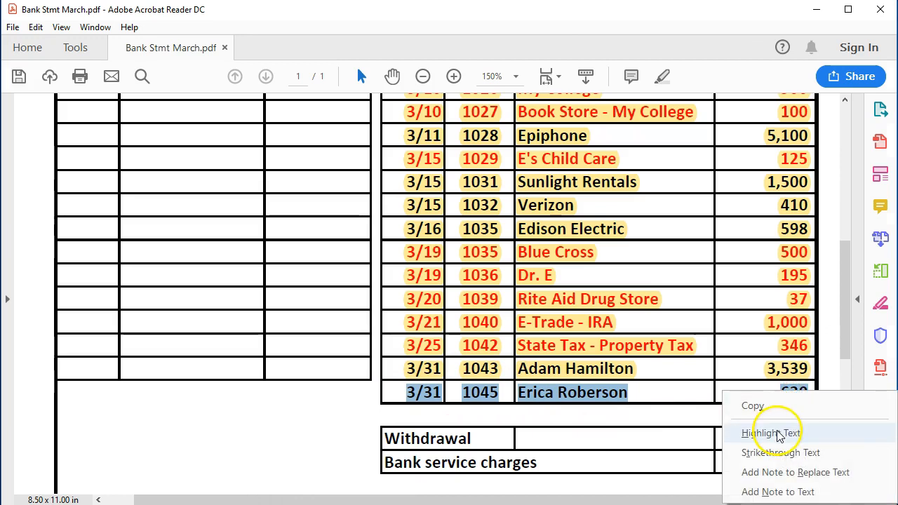
{"action": "left_click", "coordinate": [763, 427]}
- Review the bank statement's withdrawal and bank service charge amounts and its deposits list
{"action": "scroll", "coordinate": [648, 435], "scroll_direction": "down", "scroll_amount": 1}
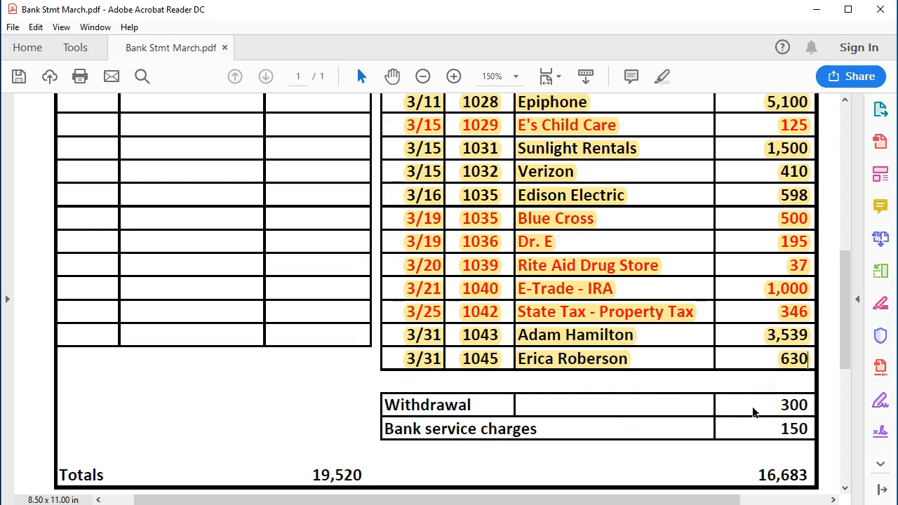
{"action": "left_click", "coordinate": [761, 429]}
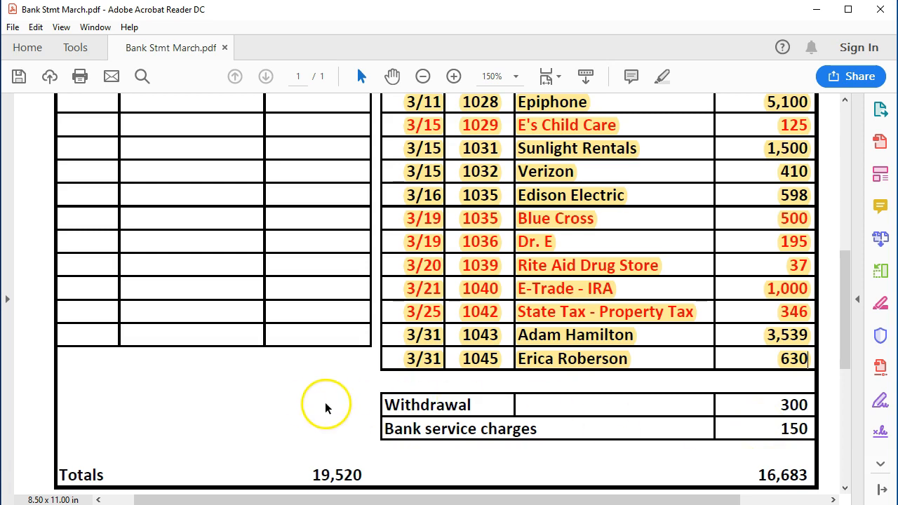
{"action": "scroll", "coordinate": [315, 407], "scroll_direction": "up", "scroll_amount": 6}
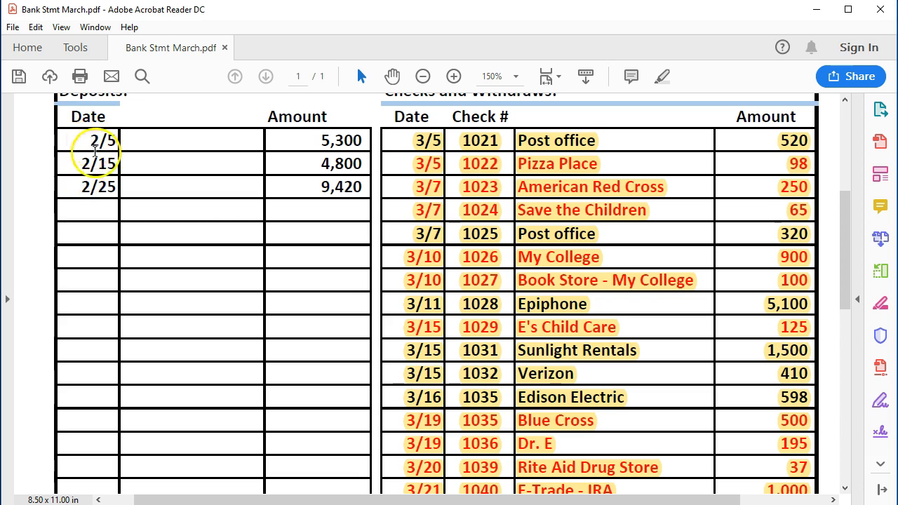
{"action": "scroll", "coordinate": [529, 293], "scroll_direction": "down", "scroll_amount": 1}
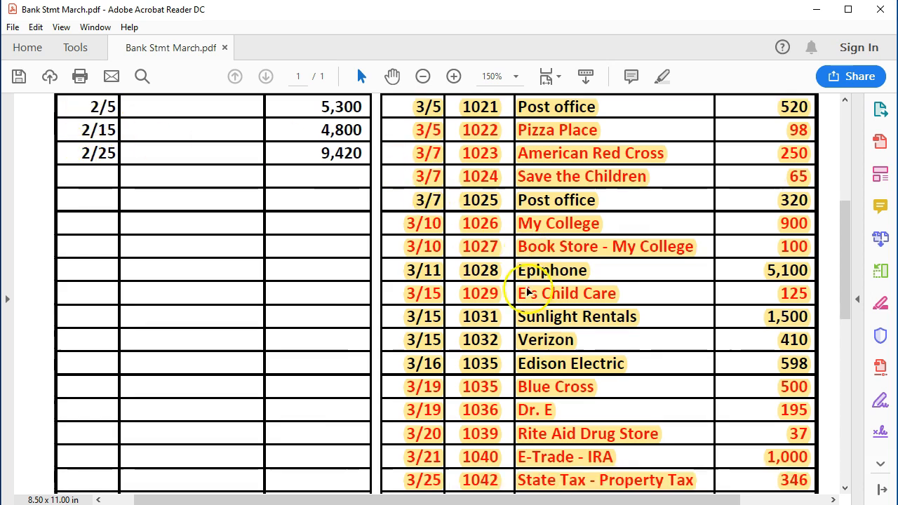
{"action": "scroll", "coordinate": [527, 293], "scroll_direction": "down", "scroll_amount": 2}
{"action": "scroll", "coordinate": [527, 293], "scroll_direction": "down", "scroll_amount": 3}
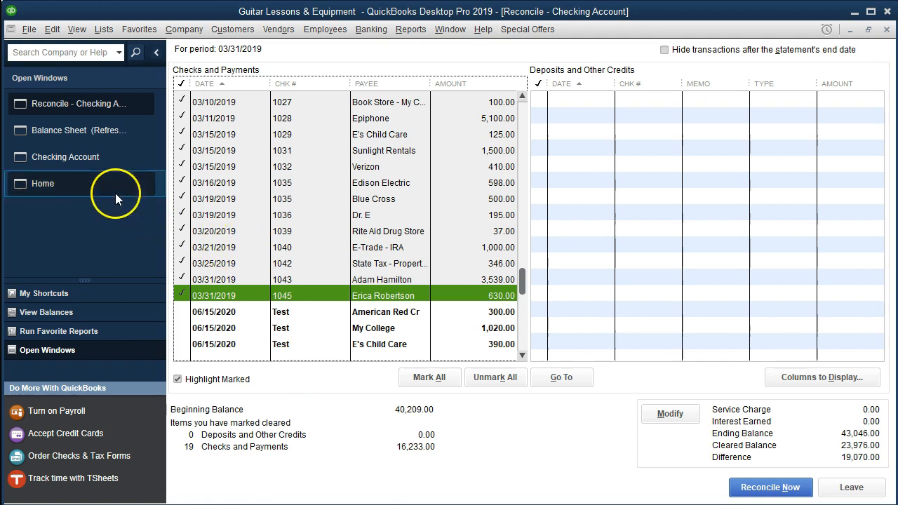
- In the QuickBooks checking register, enter a transaction dated 03/31/2019 with number Draw and a payment of 300
{"action": "left_click", "coordinate": [88, 165]}
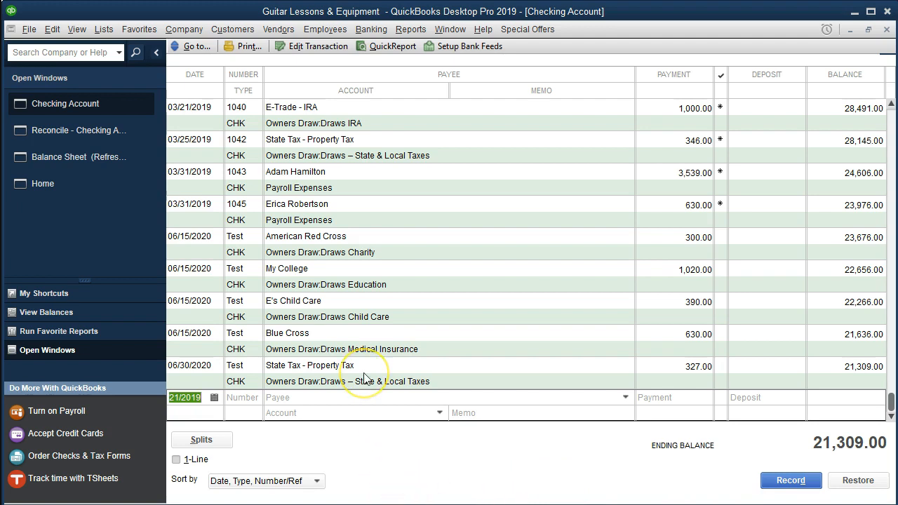
{"action": "type", "text": "03"}
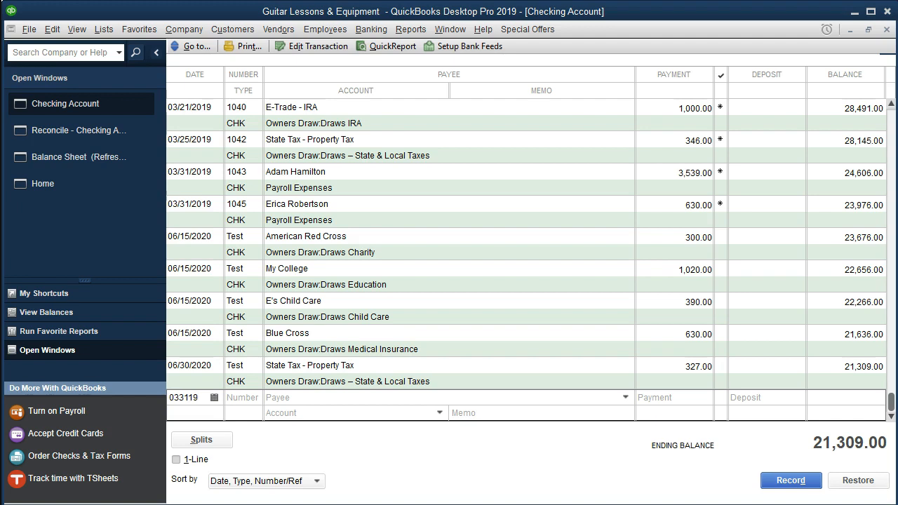
{"action": "type", "text": "3119"}
{"action": "key", "text": "Tab"}
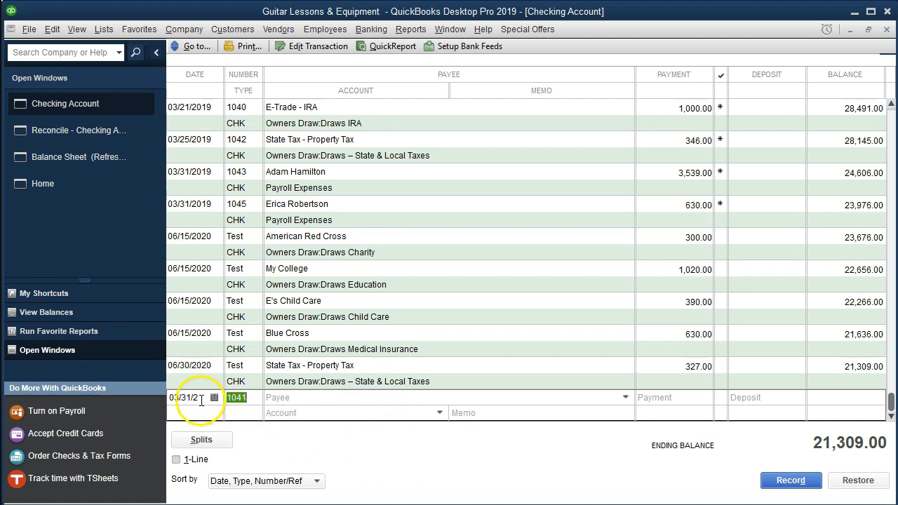
{"action": "key", "text": "alt+Tab"}
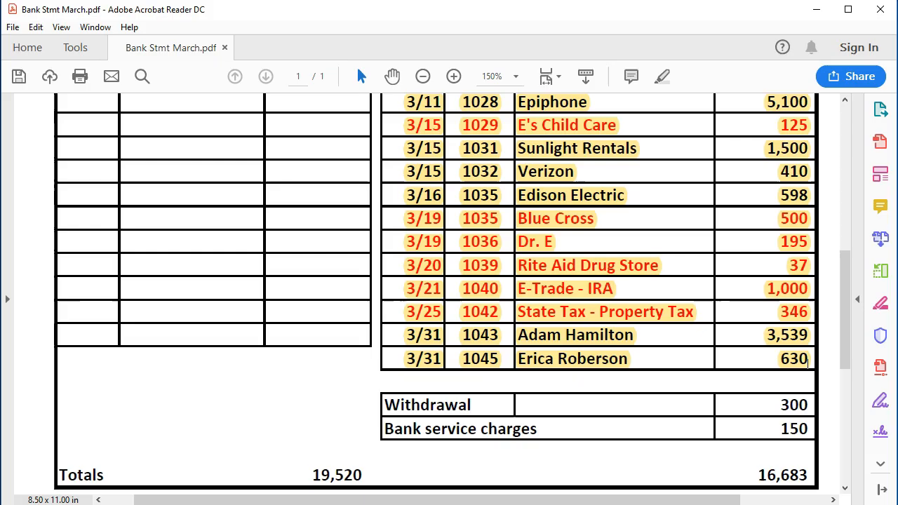
{"action": "key", "text": "alt+Tab"}
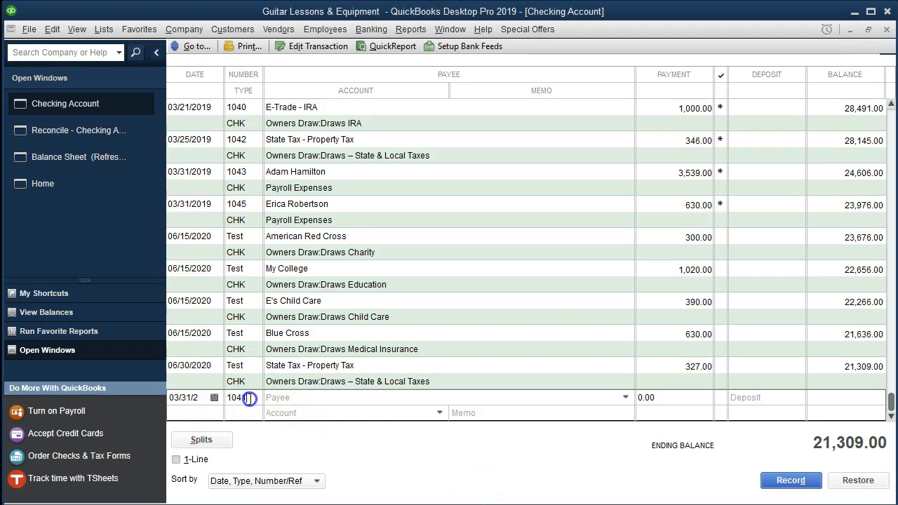
{"action": "type", "text": "Draw"}
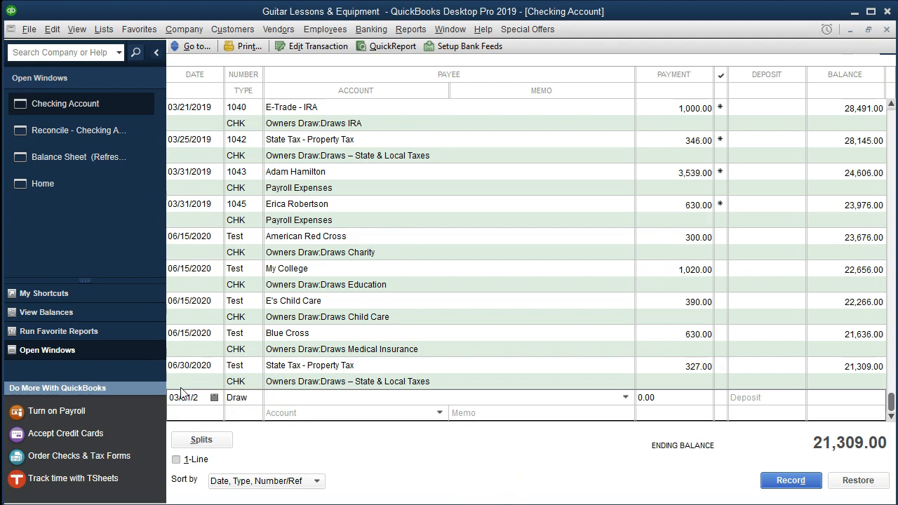
{"action": "key", "text": "Tab"}
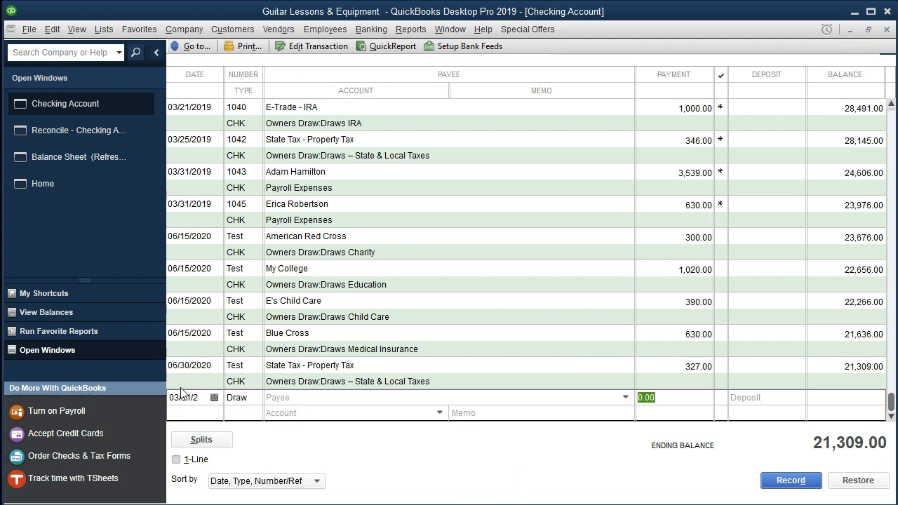
{"action": "type", "text": "300"}
{"action": "key", "text": "Tab"}
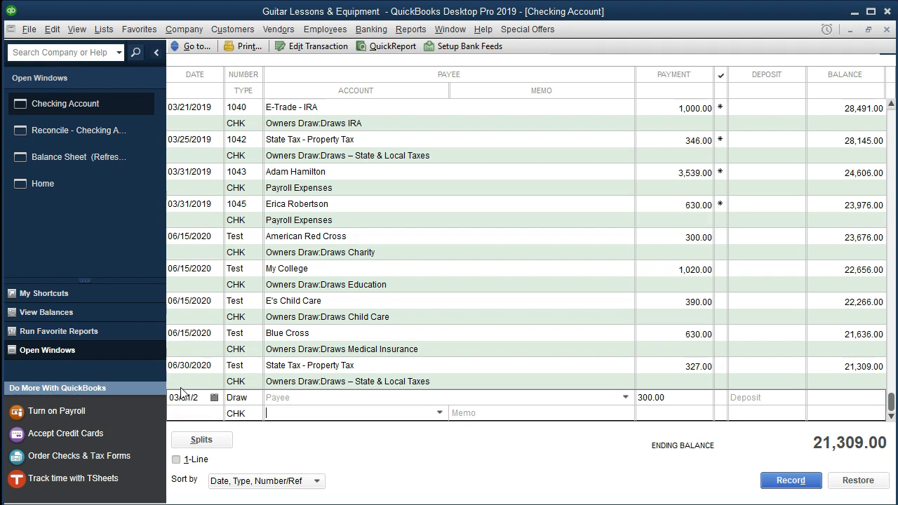
- Assign the Draw transaction to the main Owners Draw account and record it in the register
{"action": "left_click", "coordinate": [439, 412]}
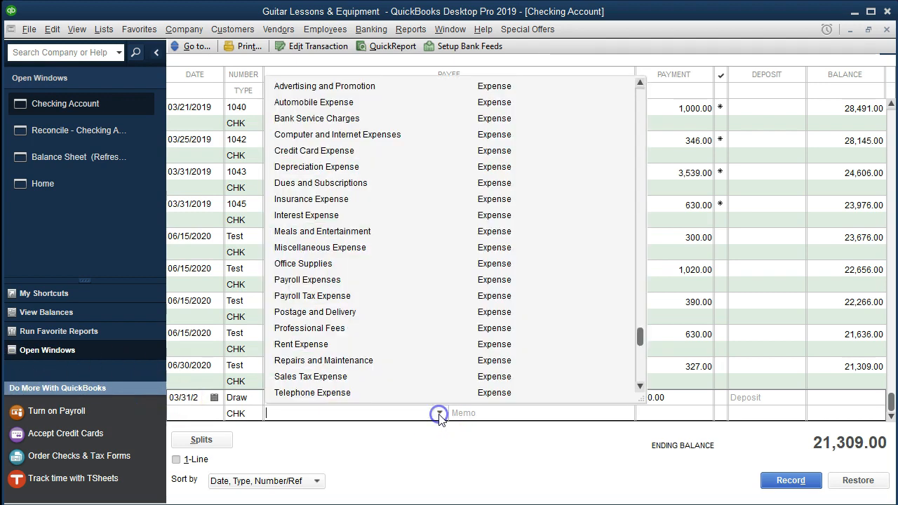
{"action": "scroll", "coordinate": [428, 367], "scroll_direction": "up", "scroll_amount": 3}
{"action": "scroll", "coordinate": [428, 367], "scroll_direction": "up", "scroll_amount": 3}
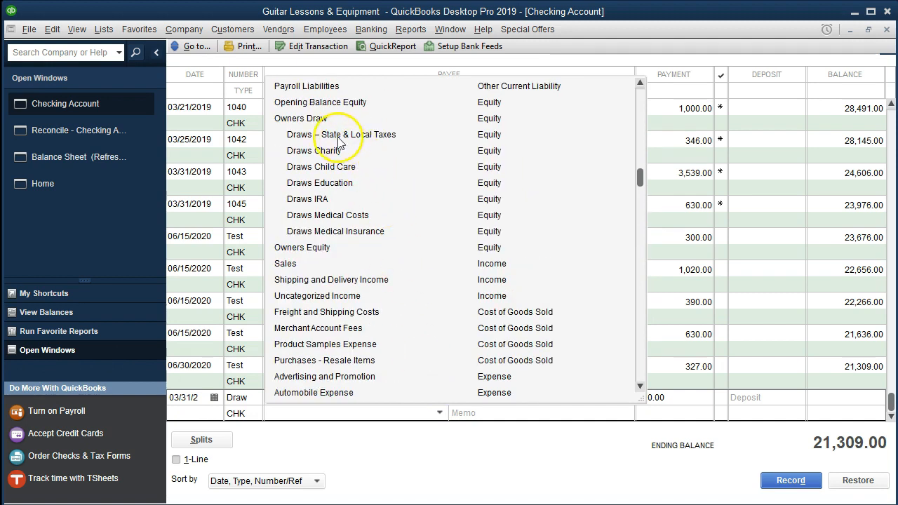
{"action": "left_click", "coordinate": [301, 119]}
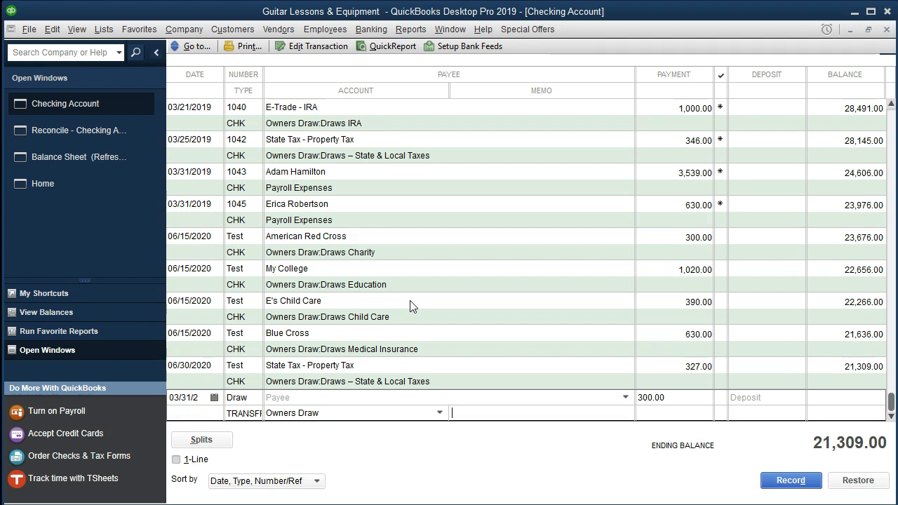
{"action": "key", "text": "Return"}
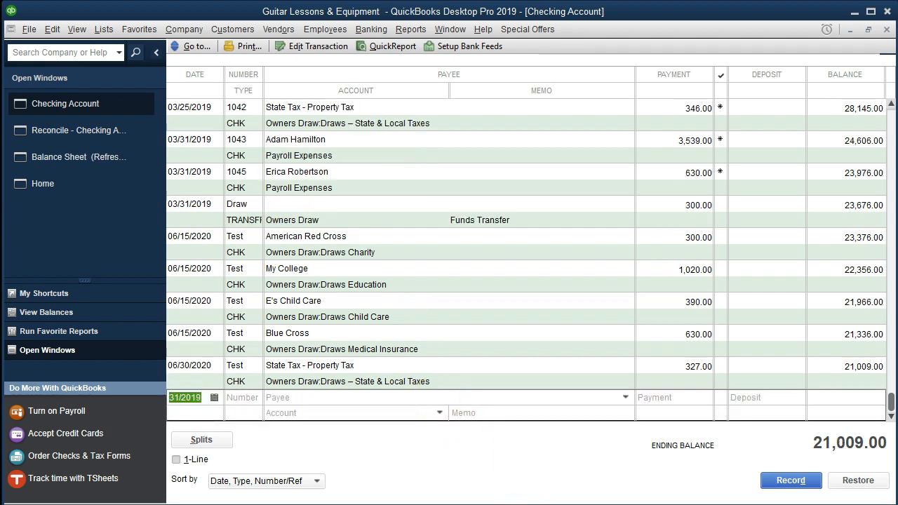
- Enter another register transaction dated 03/31/2019 with number Other and a payment of 150 from the bank statement
{"action": "key", "text": "Tab"}
{"action": "type", "text": "Oth"}
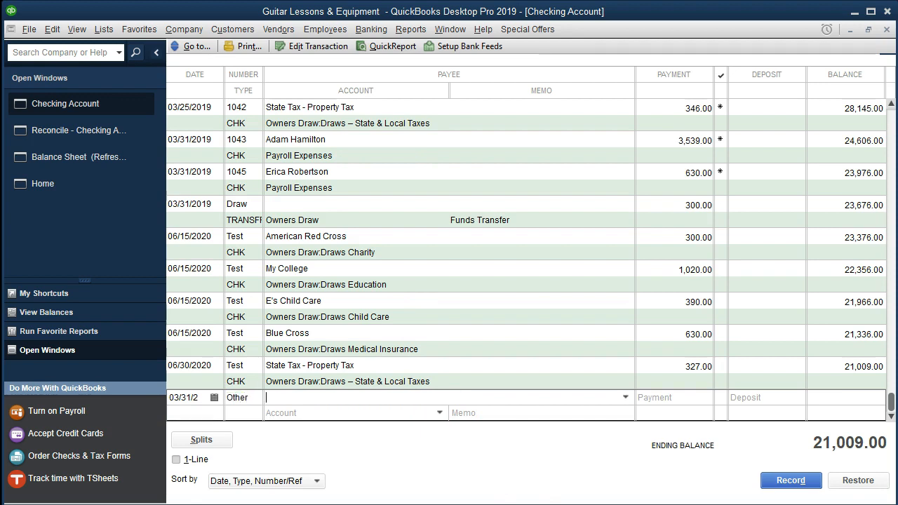
{"action": "key", "text": "Tab"}
{"action": "left_click", "coordinate": [569, 477]}
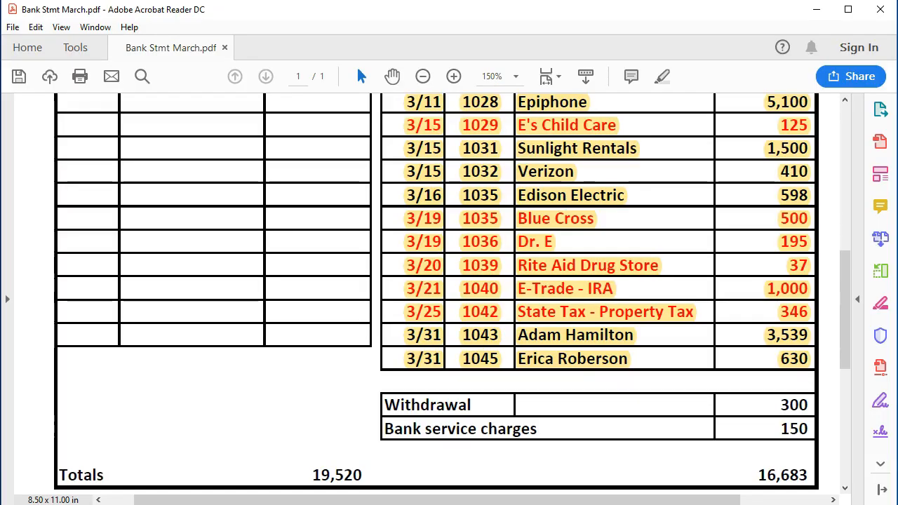
{"action": "left_click", "coordinate": [621, 502]}
{"action": "left_click_drag", "start_coordinate": [682, 397], "coordinate": [617, 397]}
{"action": "type", "text": "150"}
{"action": "key", "text": "Tab"}
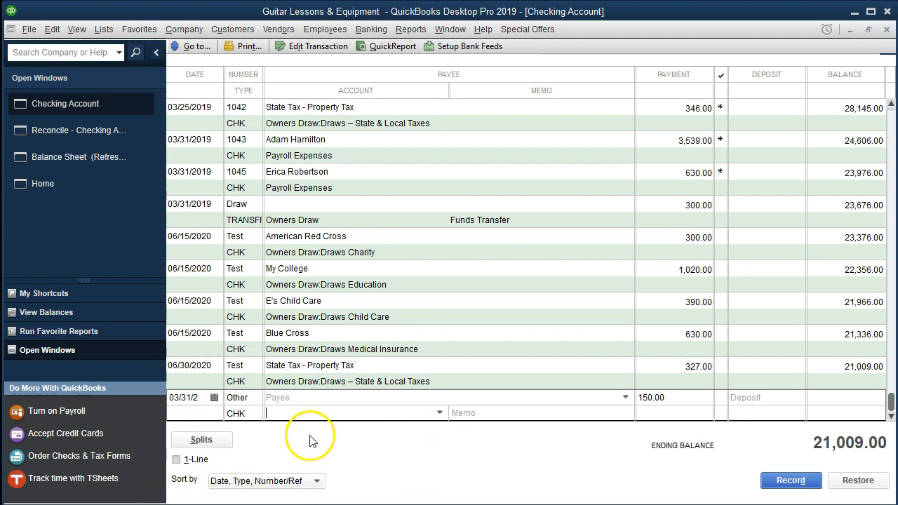
- Assign the Other transaction to the Bank Service Charges expense account and record it
{"action": "type", "text": "Bank Service Charges"}
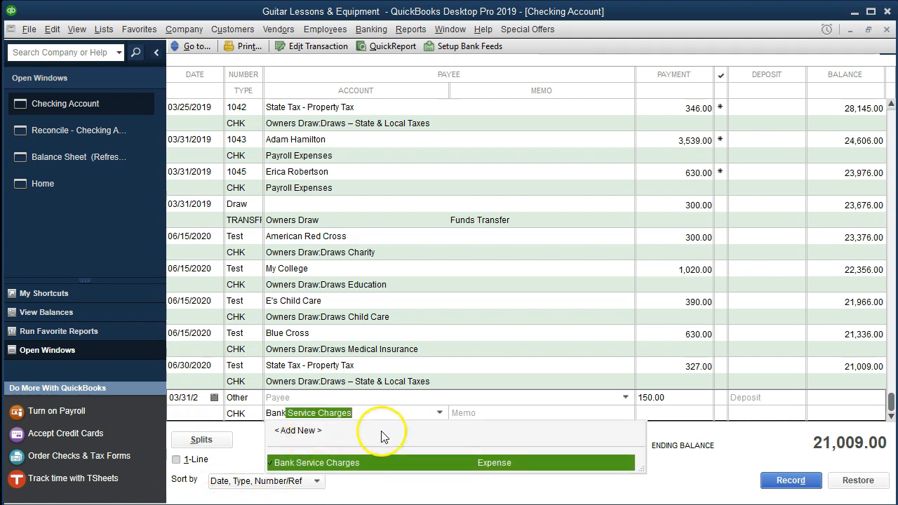
{"action": "left_click", "coordinate": [438, 413]}
{"action": "left_click", "coordinate": [438, 413]}
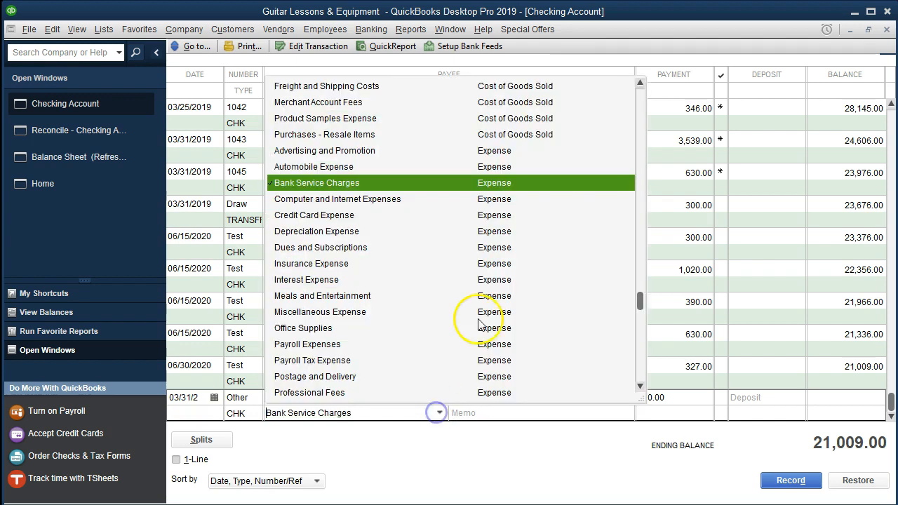
{"action": "left_click", "coordinate": [402, 409]}
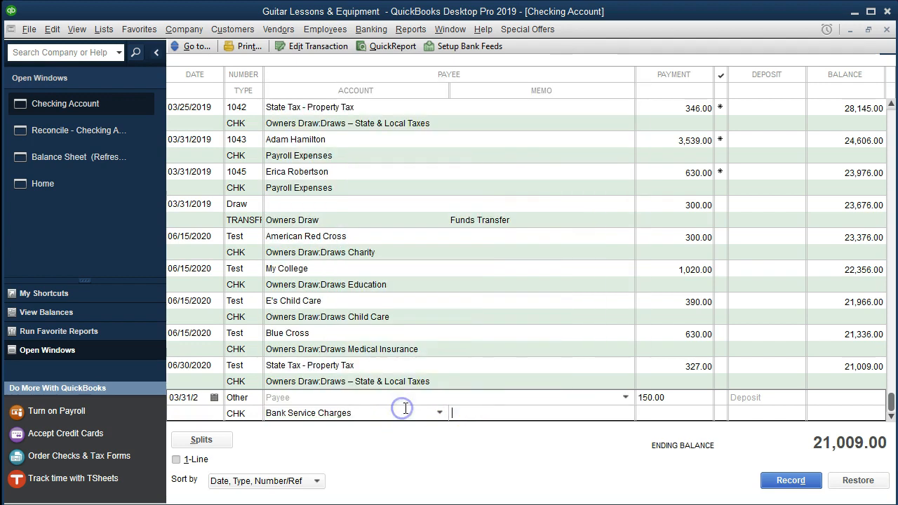
{"action": "left_click", "coordinate": [777, 481]}
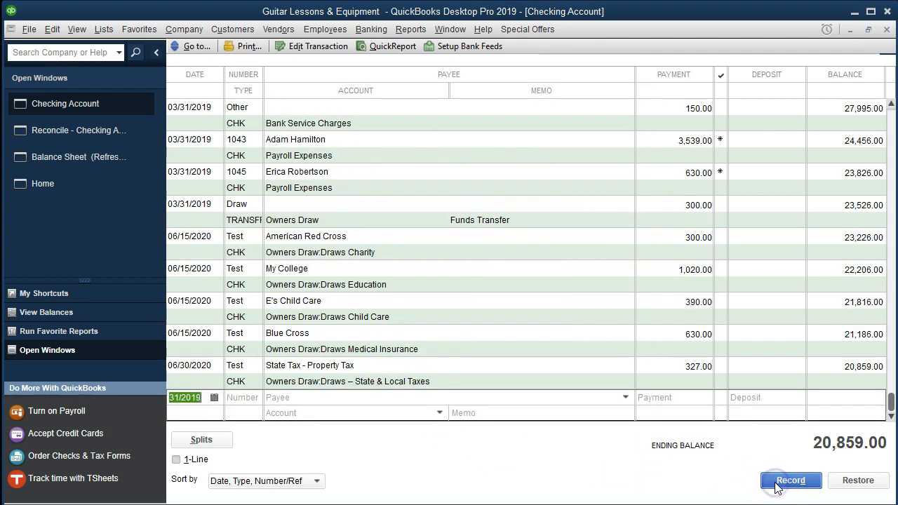
- Locate the two new 03/31/2019 entries in the reconciliation and highlight the Withdrawal and Bank service charges rows on the bank statement
{"action": "left_click", "coordinate": [101, 138]}
{"action": "scroll", "coordinate": [218, 182], "scroll_direction": "down", "scroll_amount": 1}
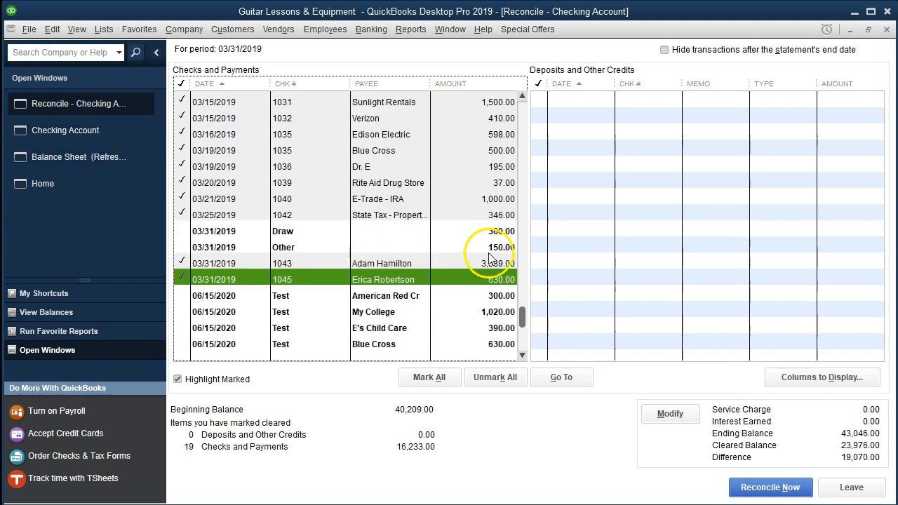
{"action": "left_click", "coordinate": [614, 504]}
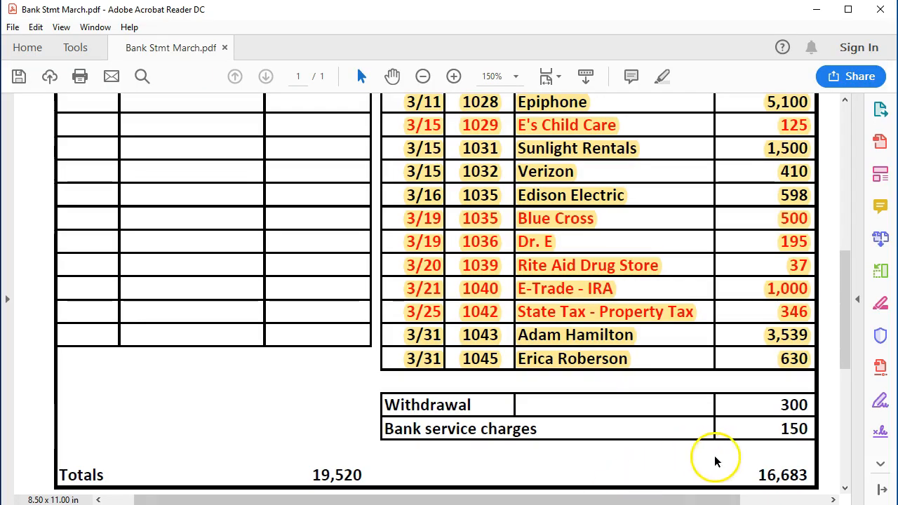
{"action": "left_click_drag", "start_coordinate": [387, 407], "coordinate": [801, 430]}
{"action": "right_click", "coordinate": [802, 430]}
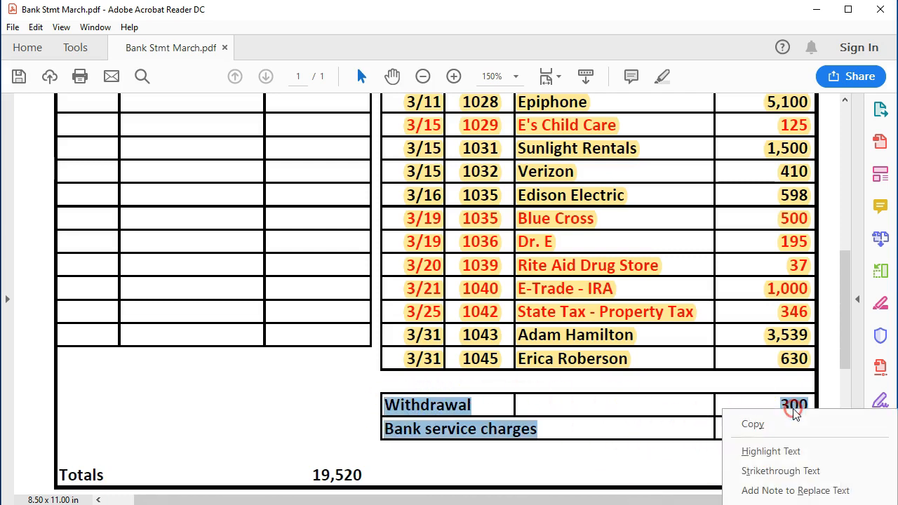
{"action": "left_click", "coordinate": [767, 451]}
- Mark the Draw entry for 300 and the Other entry for 150 as cleared in the QuickBooks reconciliation
{"action": "left_click", "coordinate": [503, 504]}
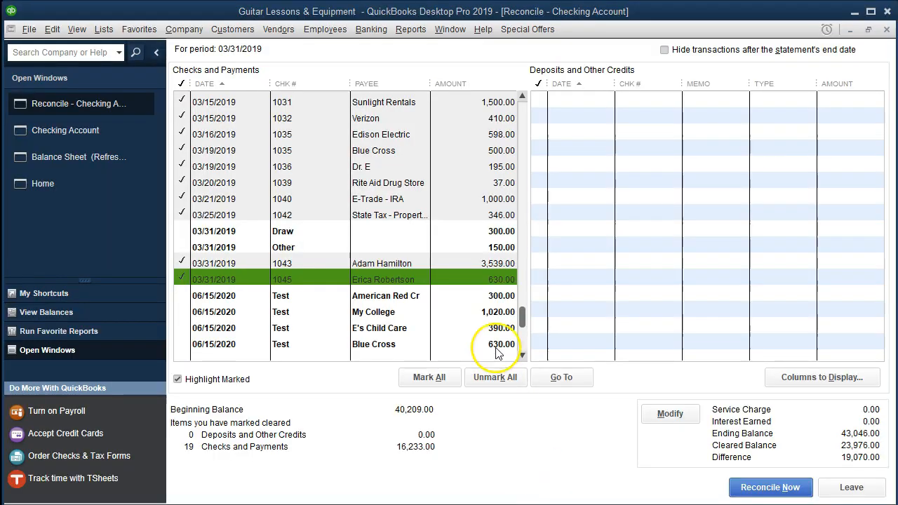
{"action": "left_click", "coordinate": [504, 233]}
{"action": "left_click", "coordinate": [502, 248]}
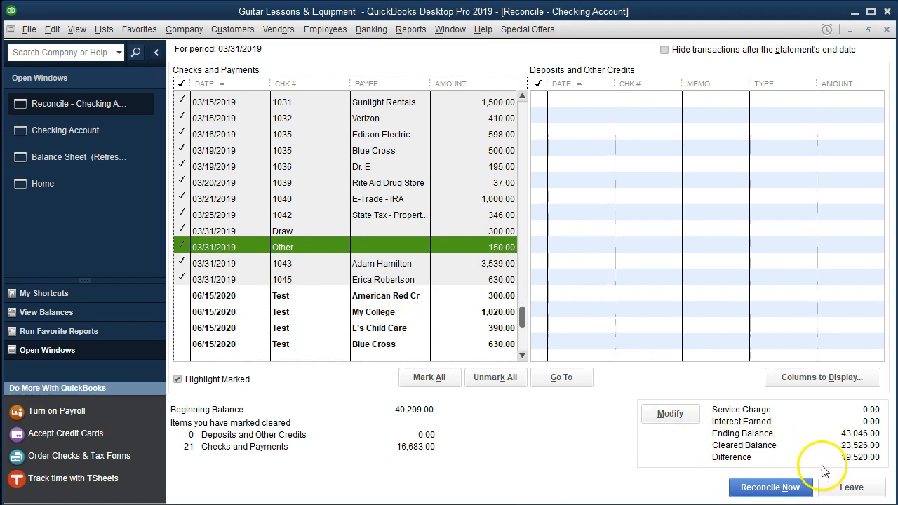
- Check the deposits on the bank statement and enter a checking register transaction dated 03/05/2019 with number Dep and a deposit of 5,300
{"action": "left_click", "coordinate": [423, 504]}
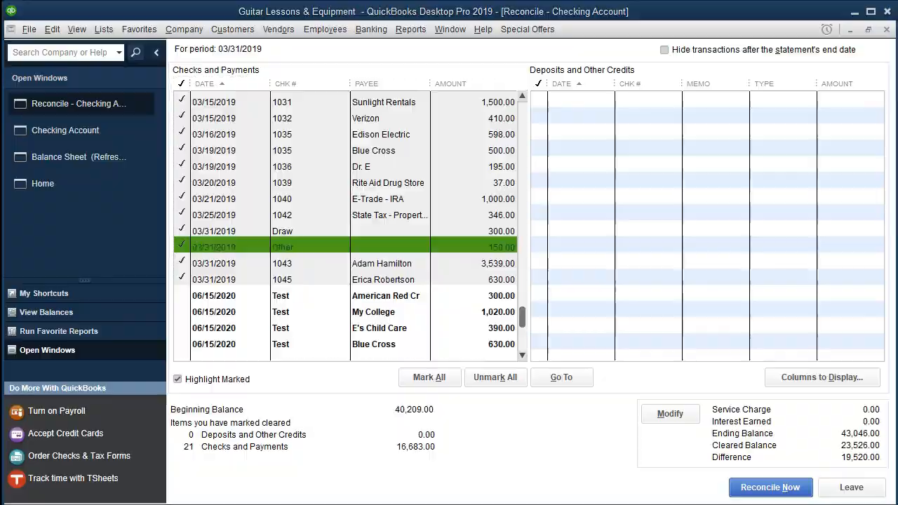
{"action": "scroll", "coordinate": [345, 477], "scroll_direction": "up", "scroll_amount": 5}
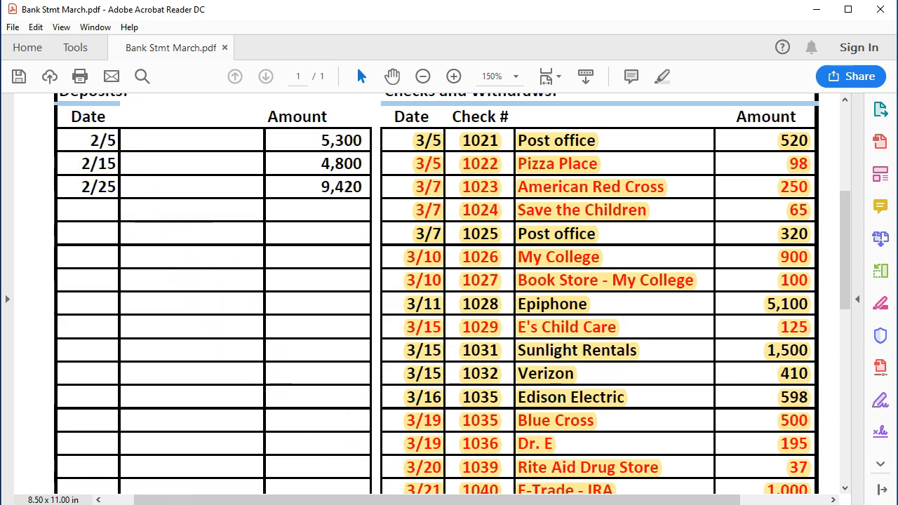
{"action": "left_click", "coordinate": [537, 504]}
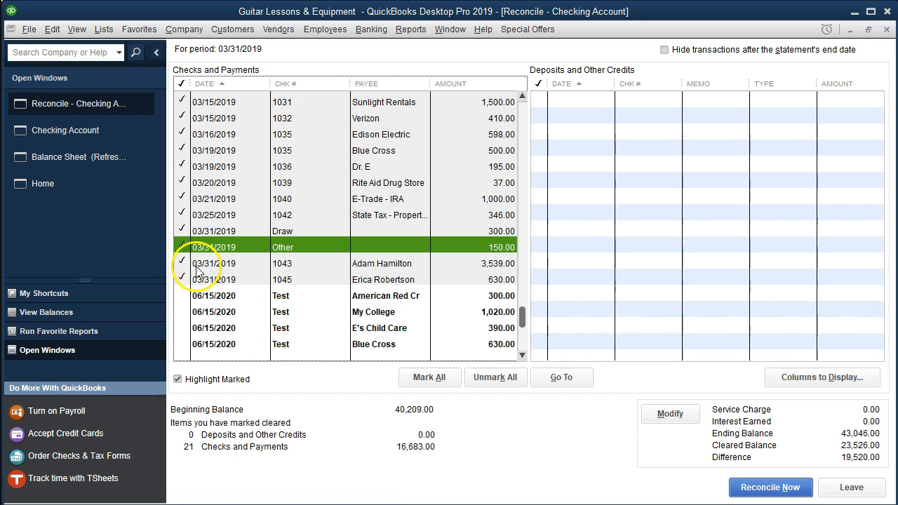
{"action": "left_click", "coordinate": [84, 134]}
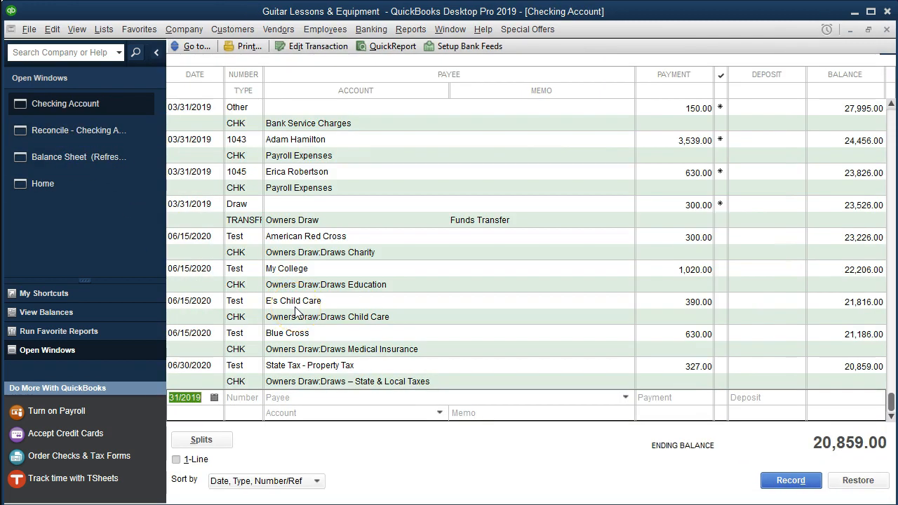
{"action": "type", "text": "0305"}
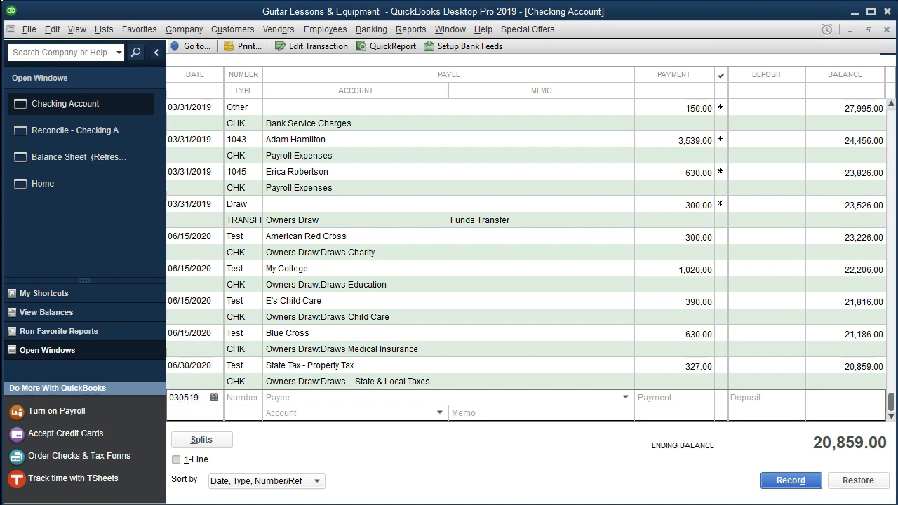
{"action": "key", "text": "Tab"}
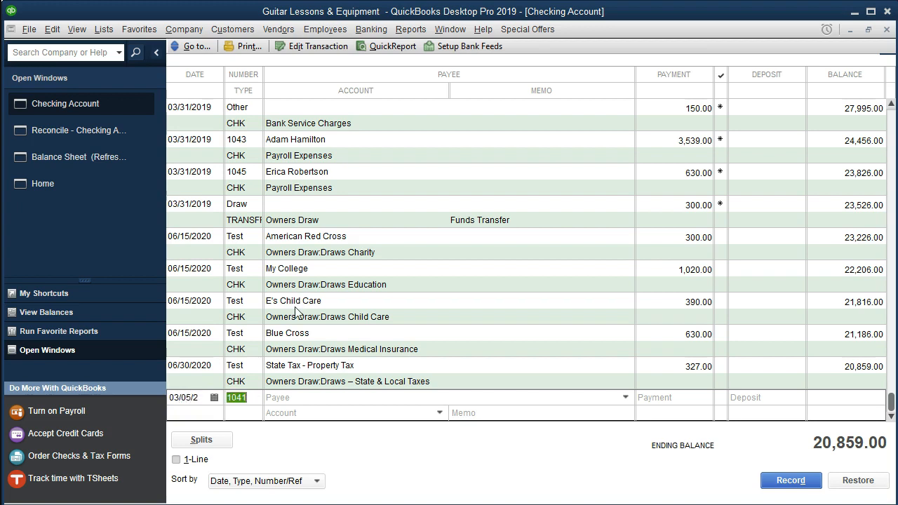
{"action": "type", "text": "Dep"}
{"action": "key", "text": "Tab"}
{"action": "key", "text": "Tab"}
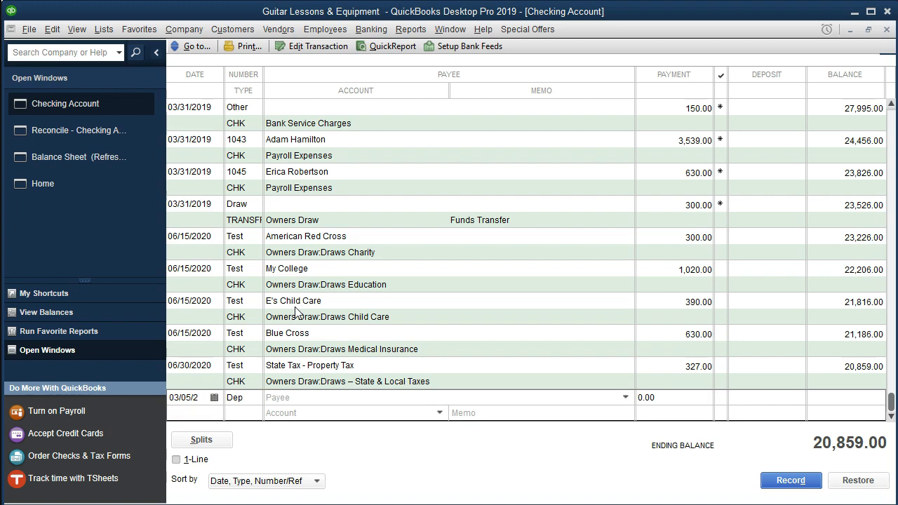
{"action": "key", "text": "Tab"}
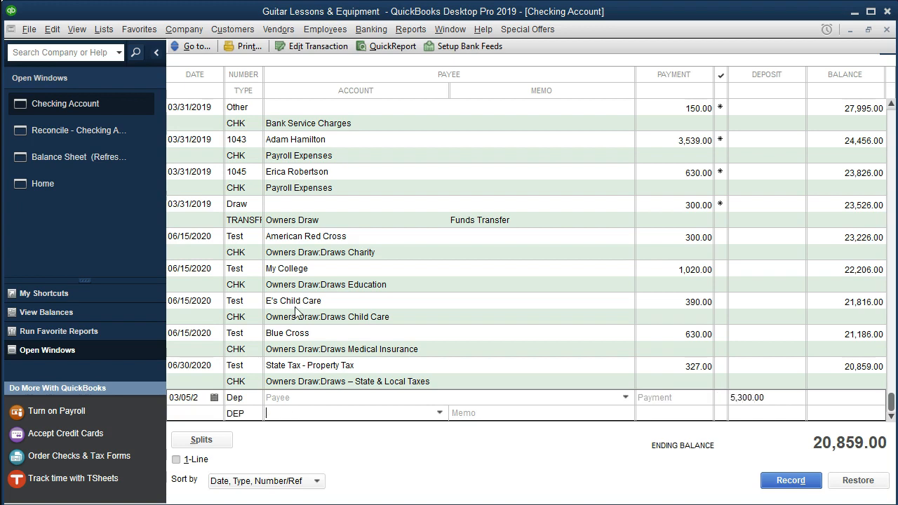
- Assign the 03/05/2019 deposit to the Sales income account and record it
{"action": "left_click", "coordinate": [437, 415]}
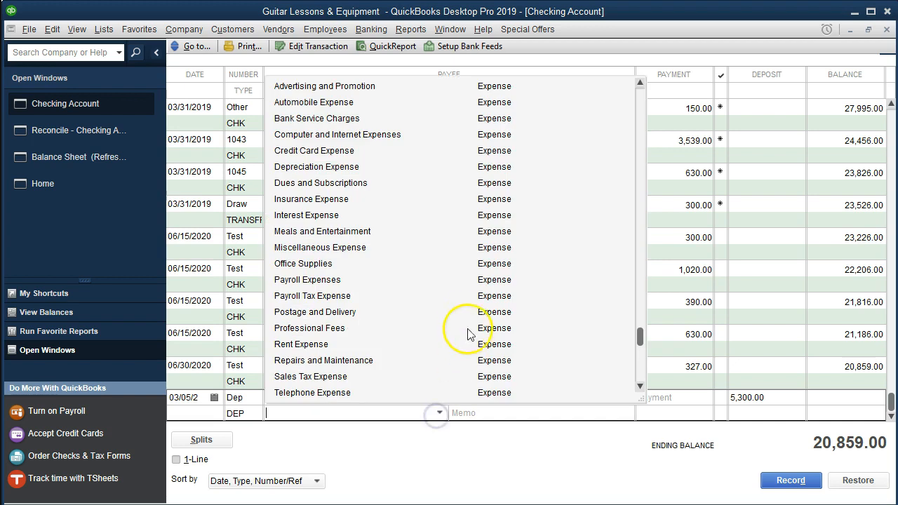
{"action": "scroll", "coordinate": [459, 309], "scroll_direction": "up", "scroll_amount": 3}
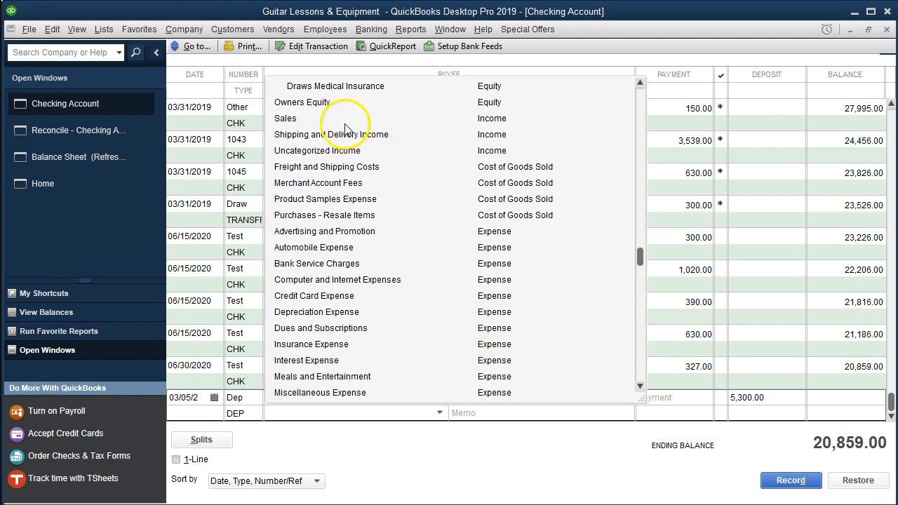
{"action": "left_click", "coordinate": [286, 118]}
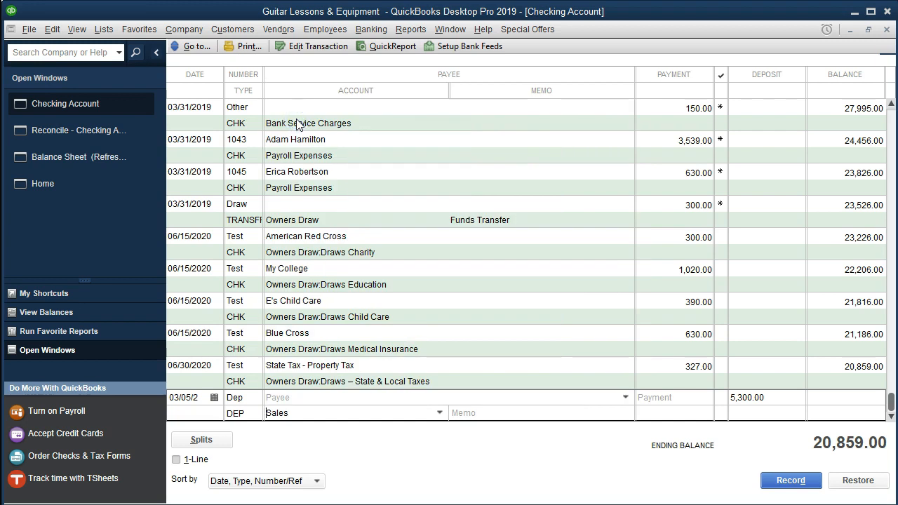
{"action": "key", "text": "Return"}
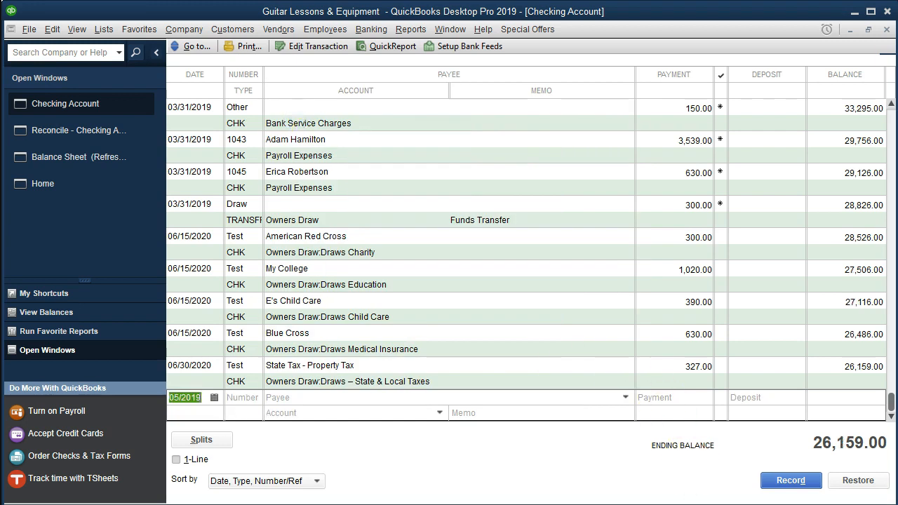
- Enter the statement's second deposit in the register, dated 03/15/2019 with number Dep and a deposit of 4,800
{"action": "key", "text": "alt+Tab"}
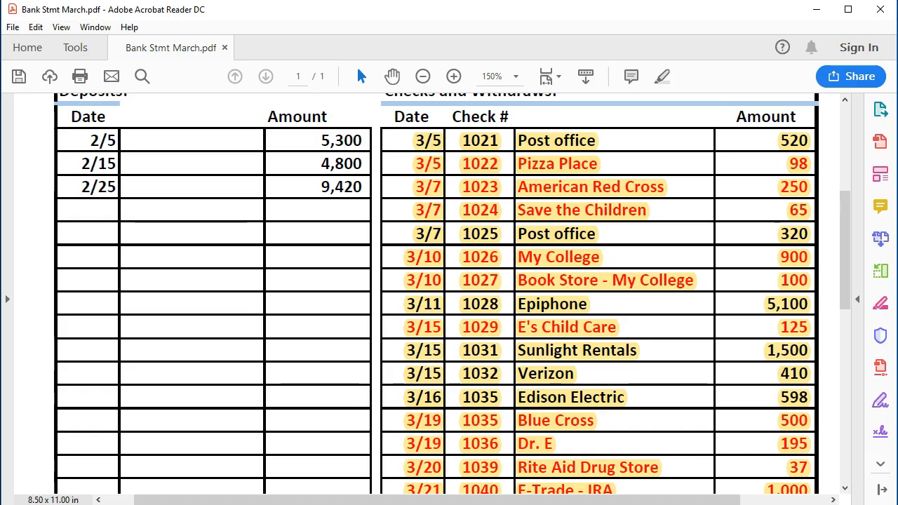
{"action": "key", "text": "alt+Tab"}
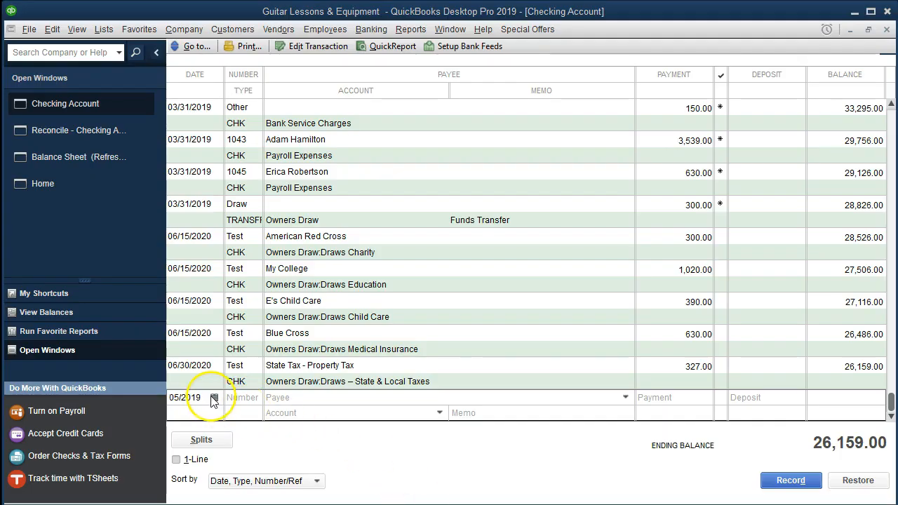
{"action": "left_click_drag", "start_coordinate": [205, 398], "coordinate": [87, 383]}
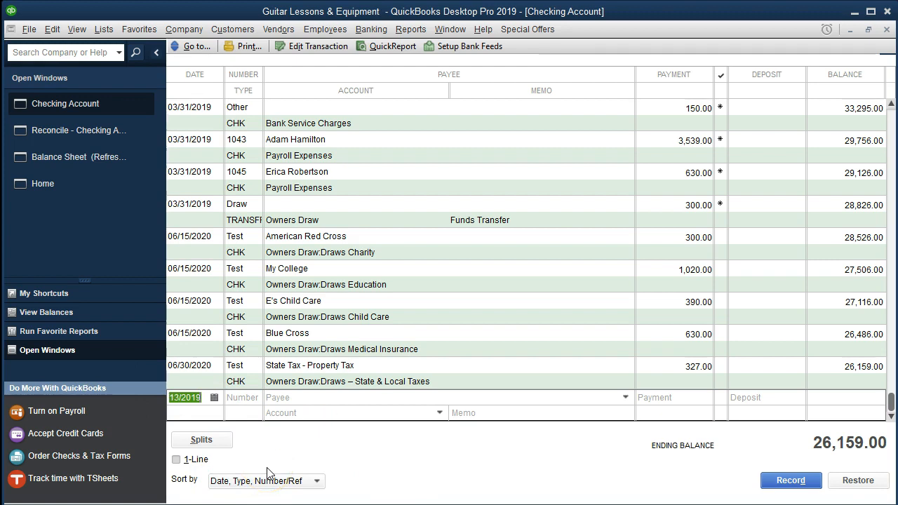
{"action": "key", "text": "Tab"}
{"action": "type", "text": "Dep"}
{"action": "key", "text": "Tab"}
{"action": "key", "text": "Tab"}
{"action": "key", "text": "Tab"}
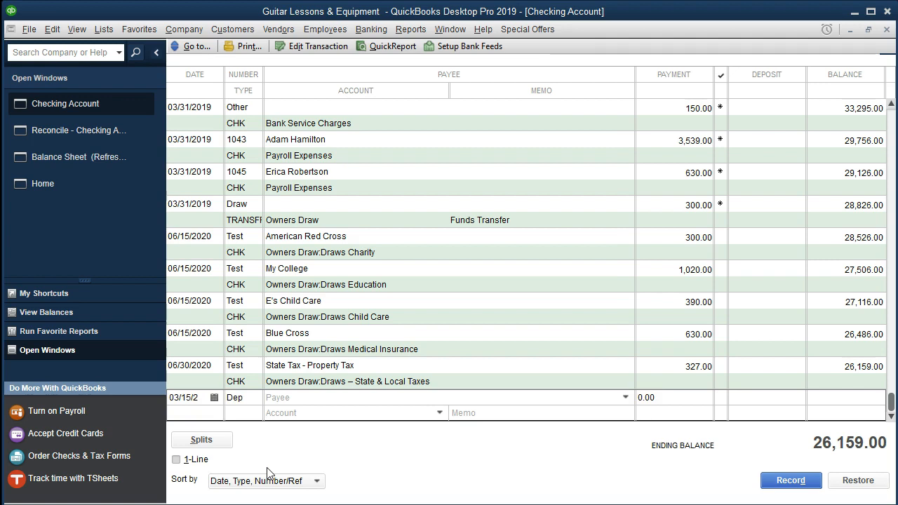
{"action": "key", "text": "Tab"}
- Assign the 03/15/2019 deposit to the Sales income account and record it
{"action": "left_click", "coordinate": [439, 413]}
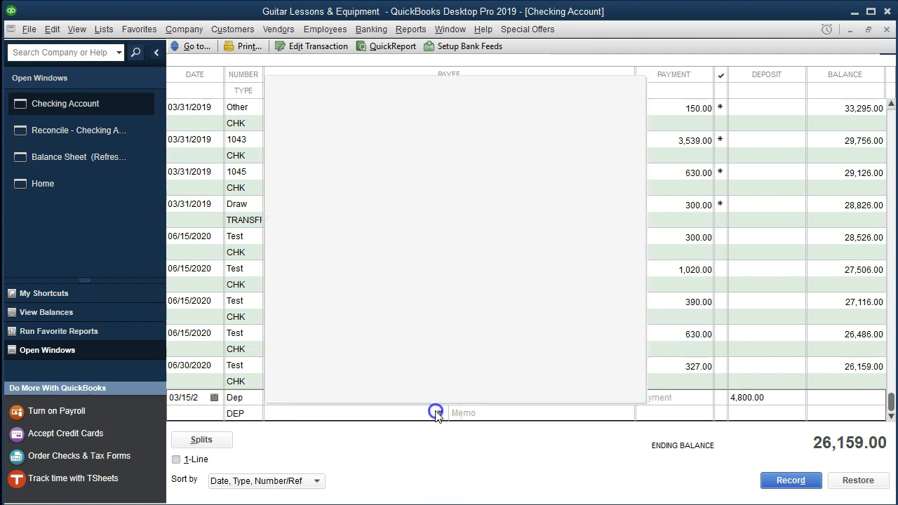
{"action": "type", "text": "Sales"}
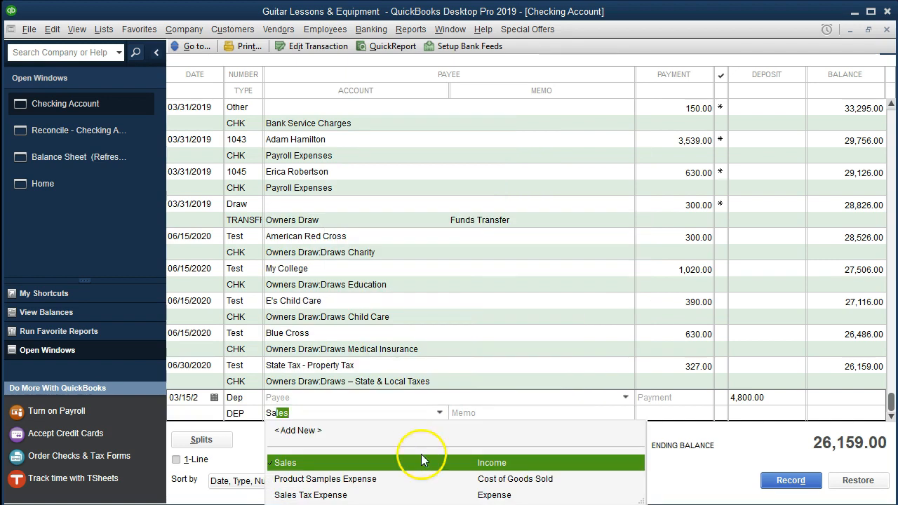
{"action": "left_click", "coordinate": [510, 464]}
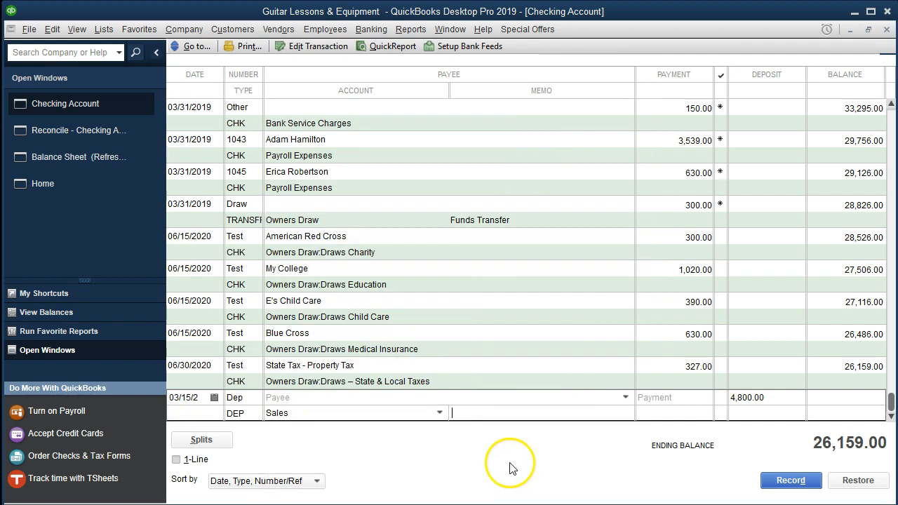
{"action": "key", "text": "Return"}
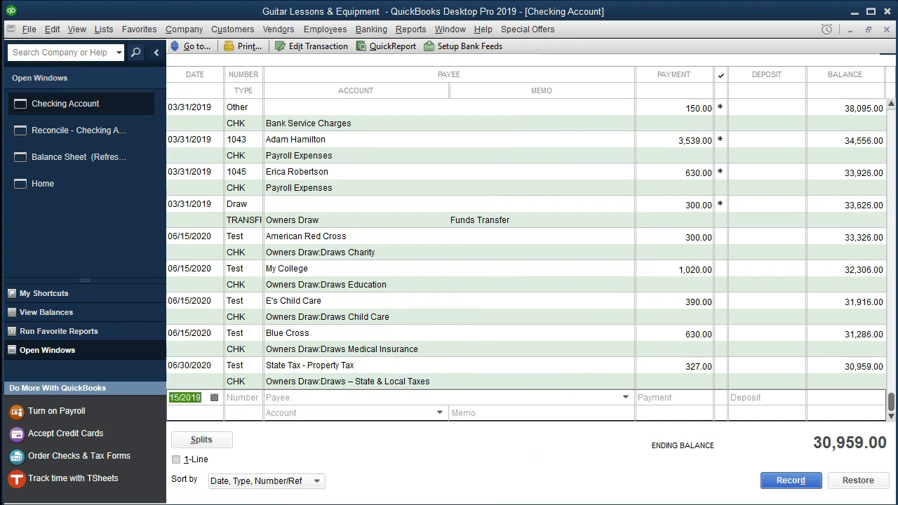
- Enter the statement's third deposit in the register, dated 03/25/2019 with number Dep and a deposit of 9,420
{"action": "key", "text": "alt+Tab"}
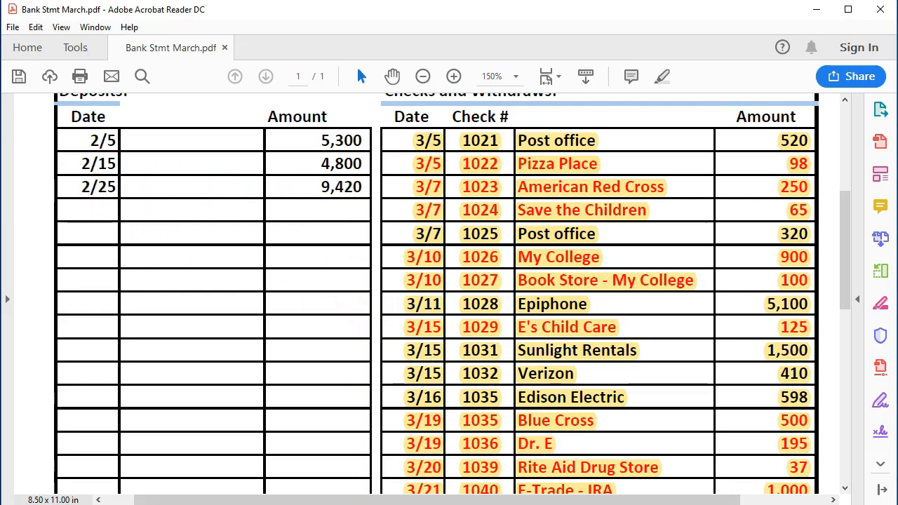
{"action": "key", "text": "alt+Tab"}
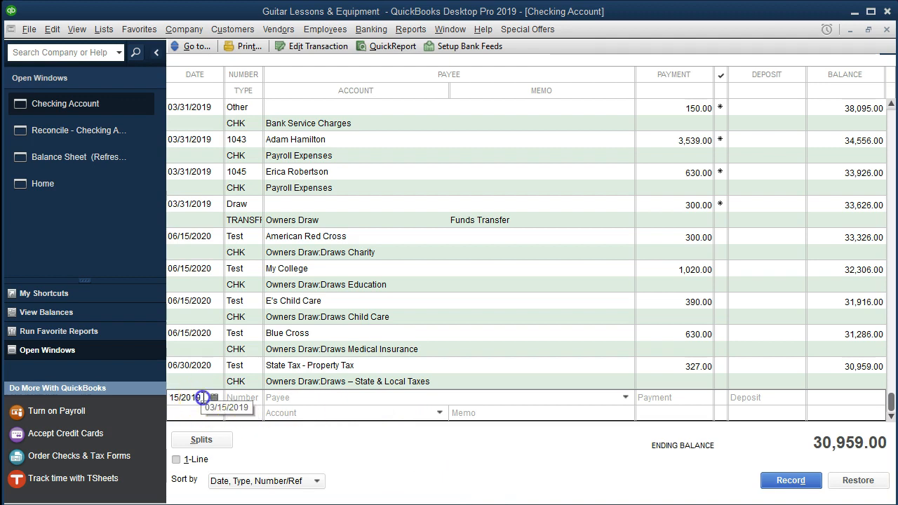
{"action": "key", "text": "plus"}
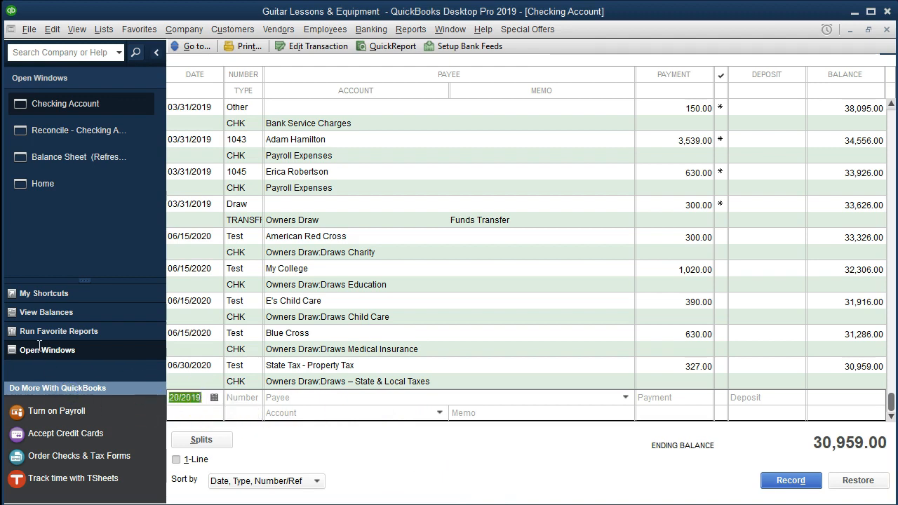
{"action": "key", "text": "plus"}
{"action": "key", "text": "Tab"}
{"action": "type", "text": "Dep"}
{"action": "key", "text": "Tab"}
{"action": "key", "text": "Tab"}
{"action": "key", "text": "Tab"}
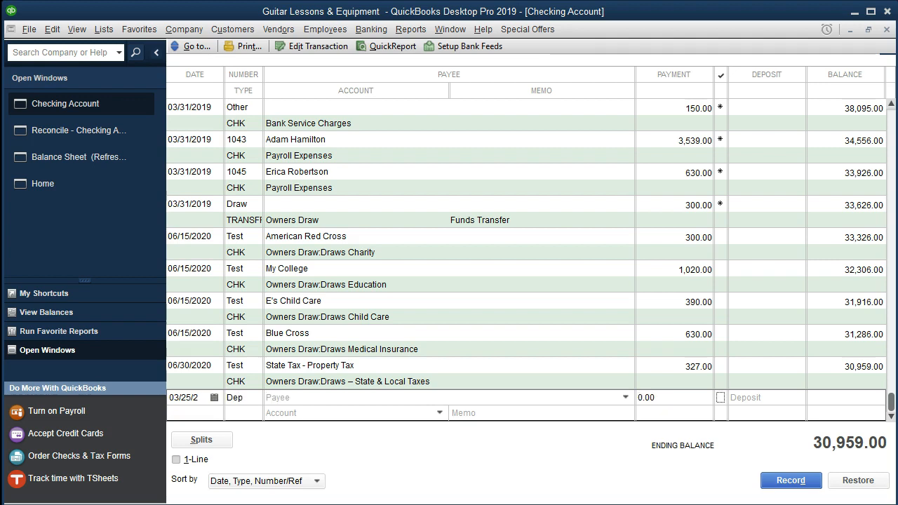
{"action": "type", "text": "9,420"}
{"action": "key", "text": "Tab"}
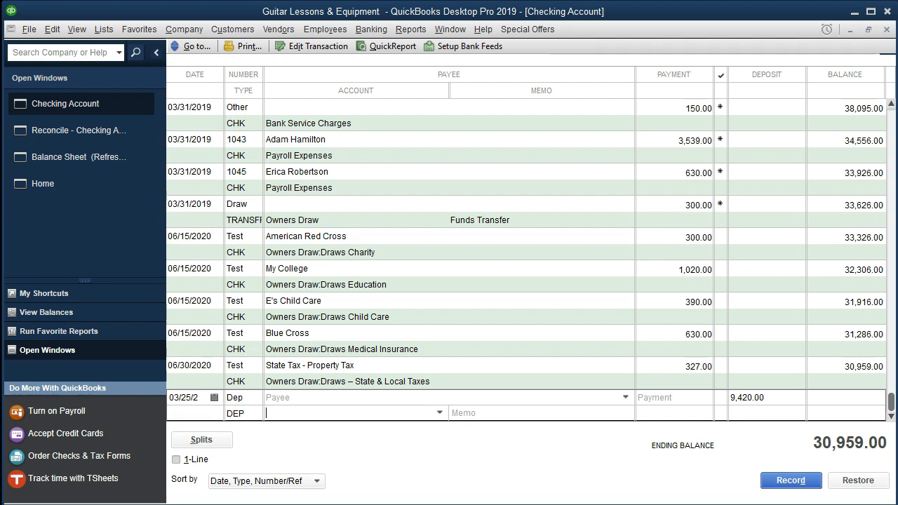
- Assign the 03/25/2019 deposit to the Sales income account and record it
{"action": "type", "text": "Sales"}
{"action": "key", "text": "Tab"}
{"action": "key", "text": "Tab"}
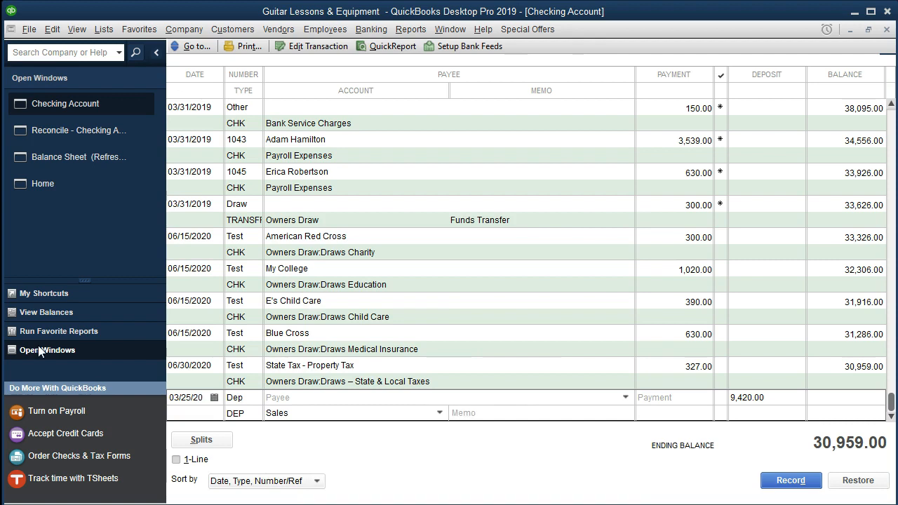
{"action": "key", "text": "Return"}
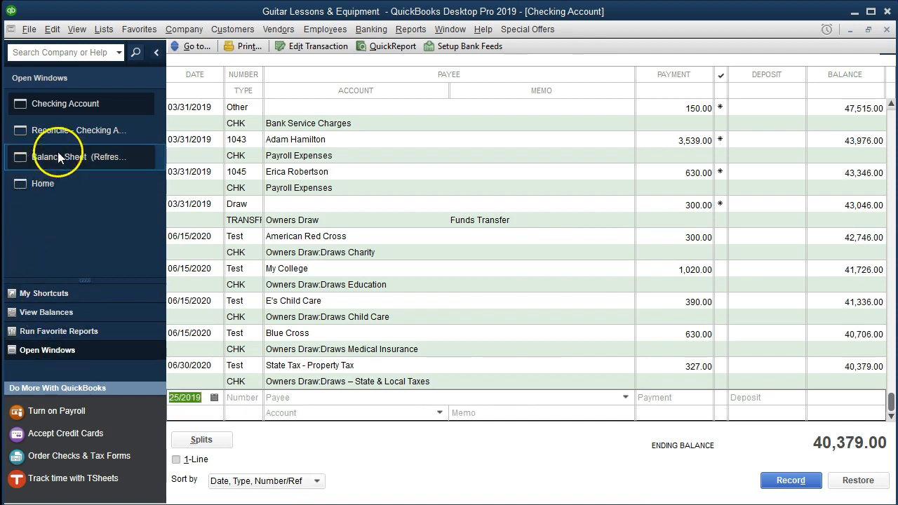
- Mark the deposits of 5,300, 4,800 and 9,420 as cleared in the checking account reconciliation
{"action": "left_click", "coordinate": [64, 132]}
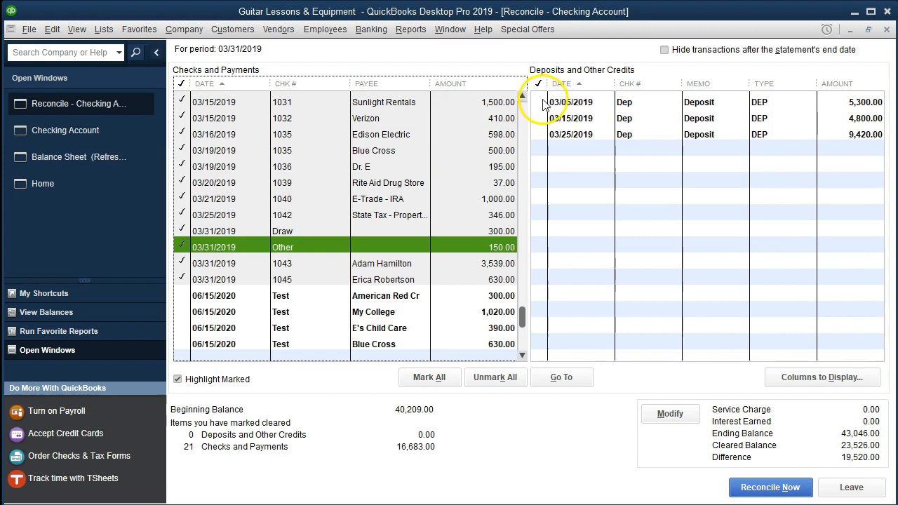
{"action": "left_click", "coordinate": [850, 102]}
{"action": "left_click", "coordinate": [851, 118]}
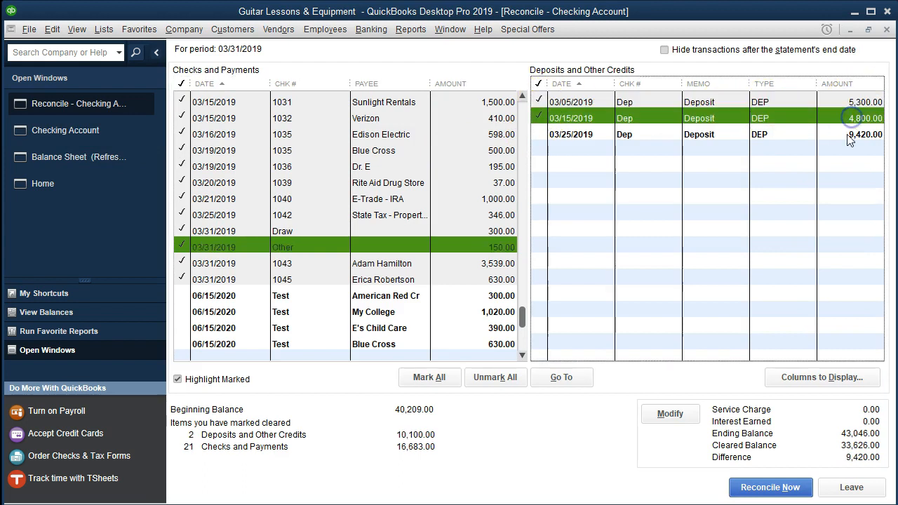
{"action": "left_click", "coordinate": [851, 134]}
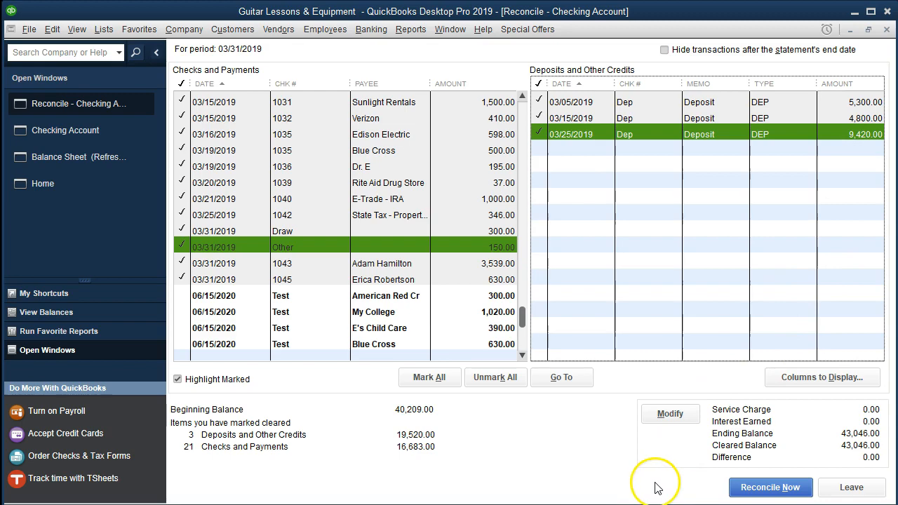
- Switch to the bank statement PDF and highlight the three deposit rows of 5,300, 4,800 and 9,420
{"action": "key", "text": "alt+Tab"}
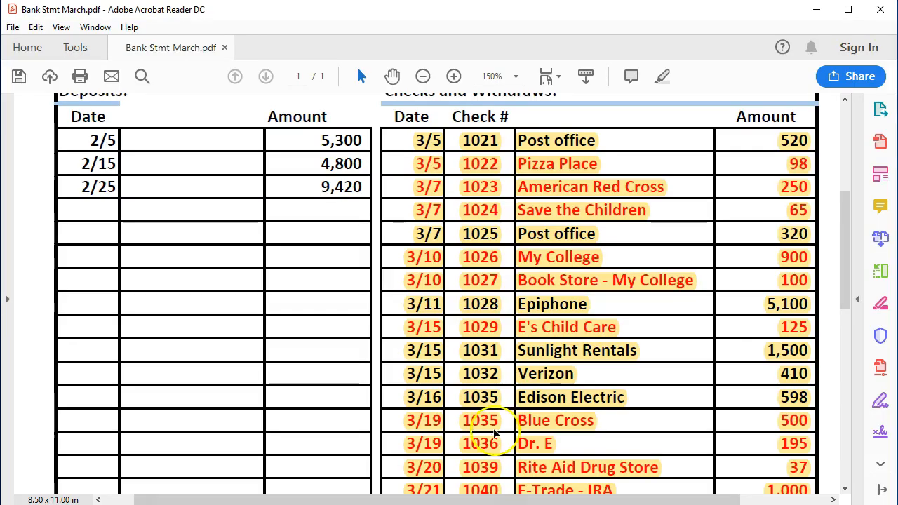
{"action": "left_click_drag", "start_coordinate": [95, 140], "coordinate": [344, 186]}
{"action": "right_click", "coordinate": [324, 167]}
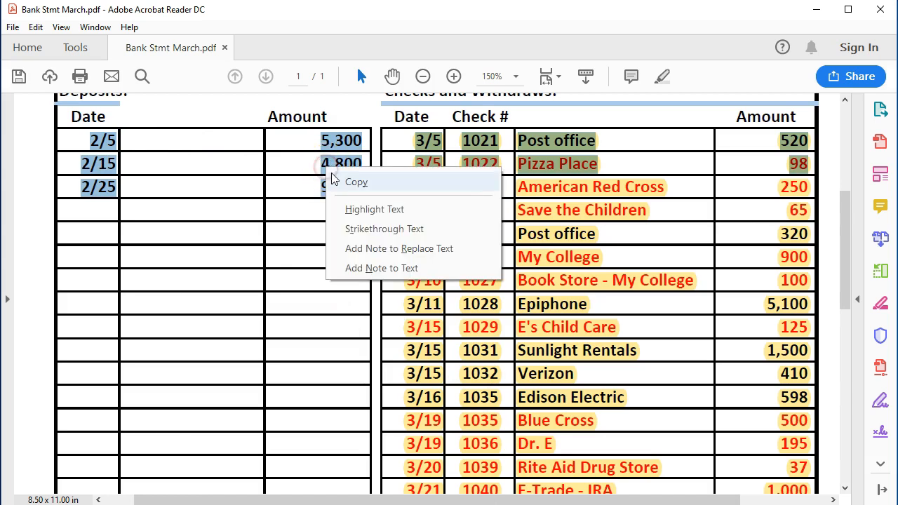
{"action": "left_click", "coordinate": [349, 210]}
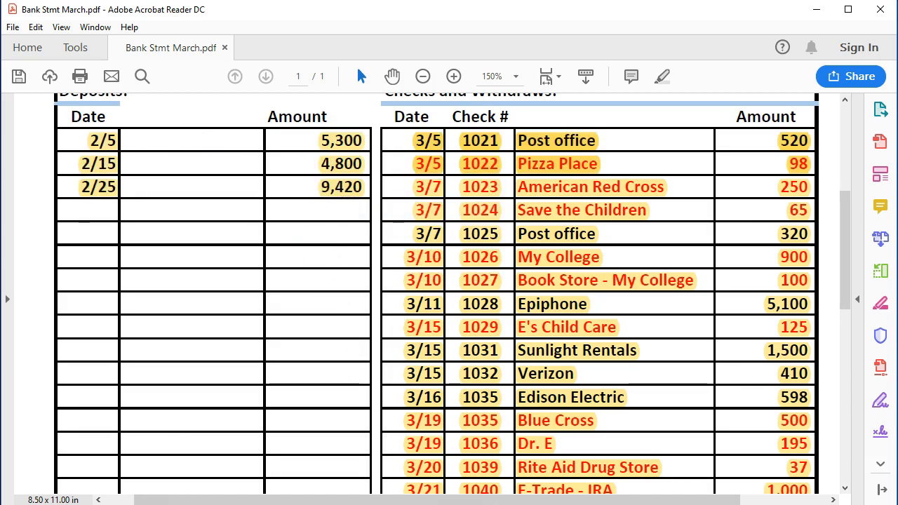
- Switch back to QuickBooks and finalize the 03/31/2019 checking account reconciliation
{"action": "left_click", "coordinate": [569, 504]}
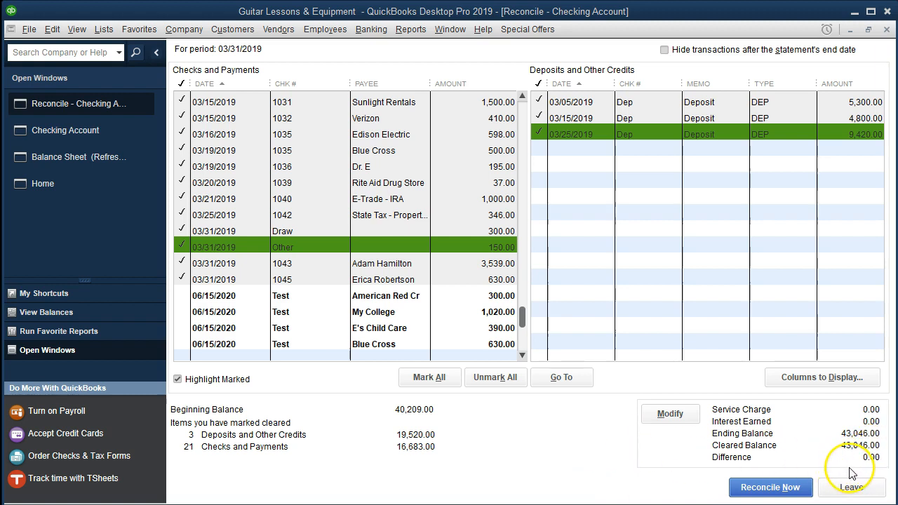
{"action": "left_click", "coordinate": [798, 490]}
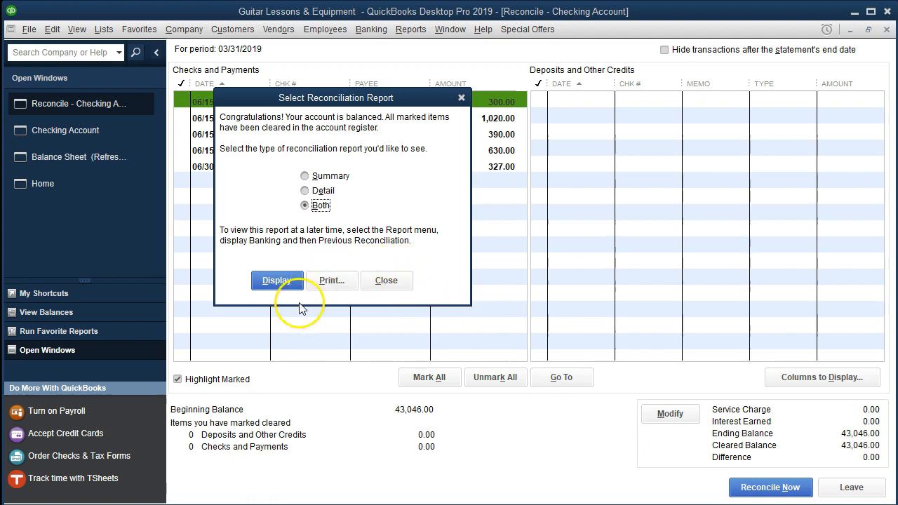
- Display both the summary and detail reconciliation reports for 03/31/2019, review each one and close them
{"action": "left_click", "coordinate": [289, 283]}
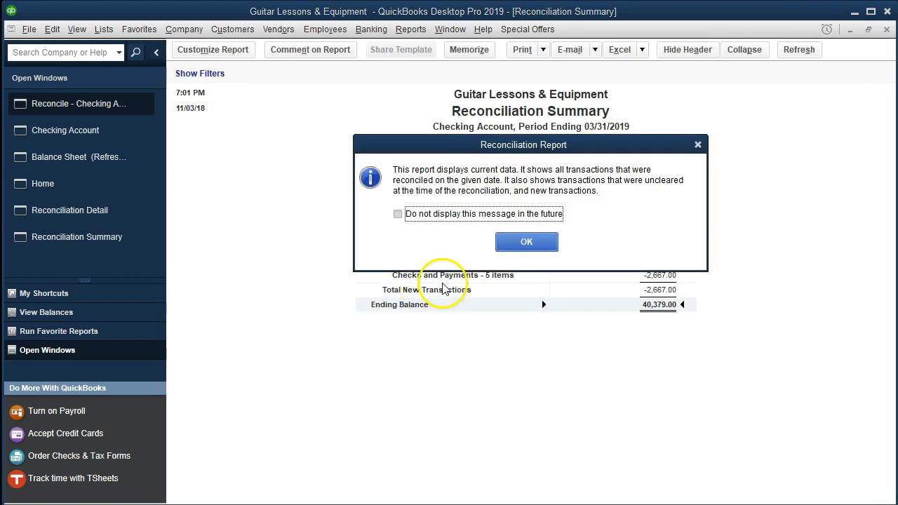
{"action": "left_click", "coordinate": [527, 245]}
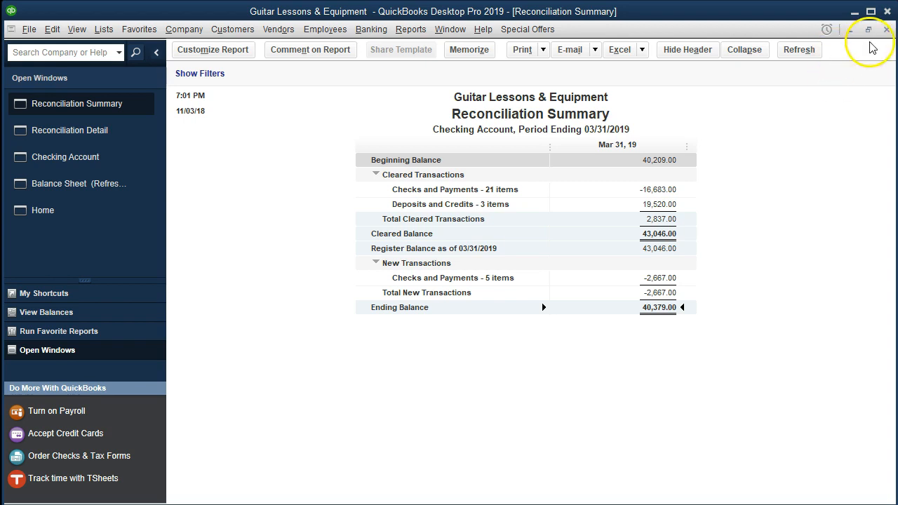
{"action": "left_click", "coordinate": [887, 29]}
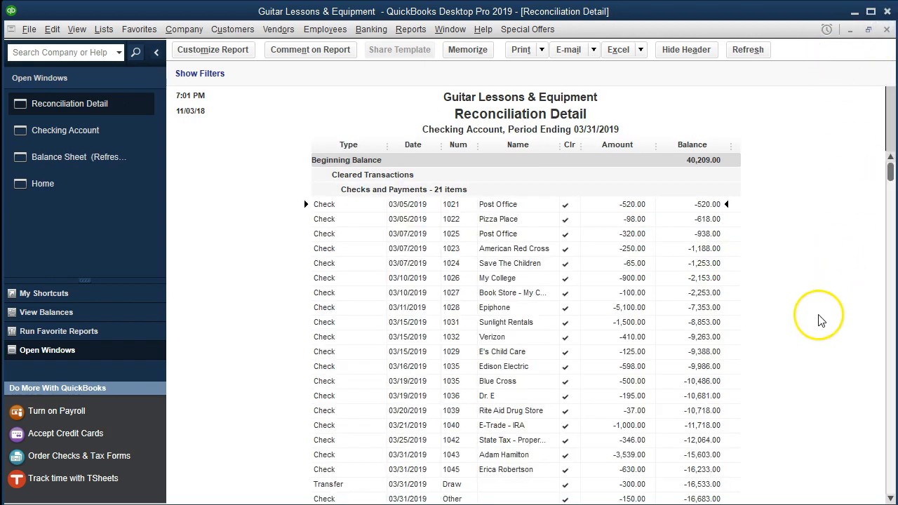
{"action": "scroll", "coordinate": [817, 316], "scroll_direction": "down", "scroll_amount": 7}
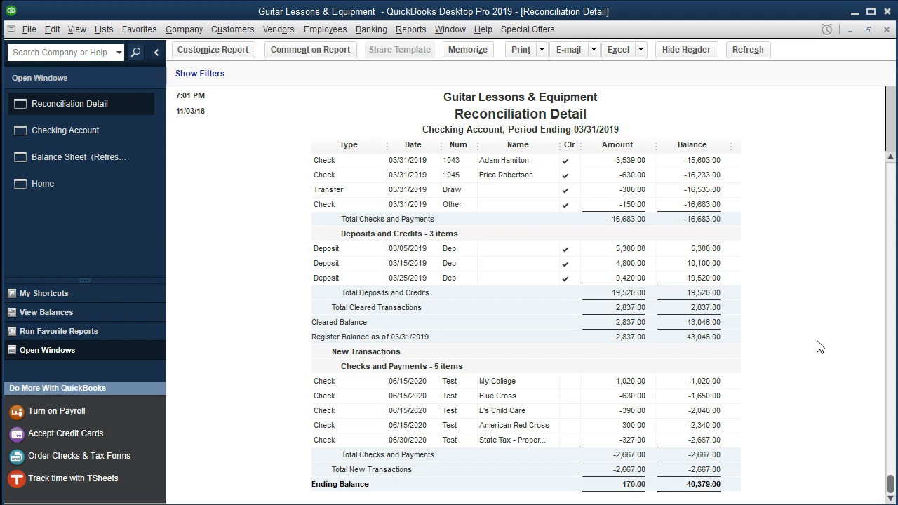
{"action": "left_click", "coordinate": [818, 348]}
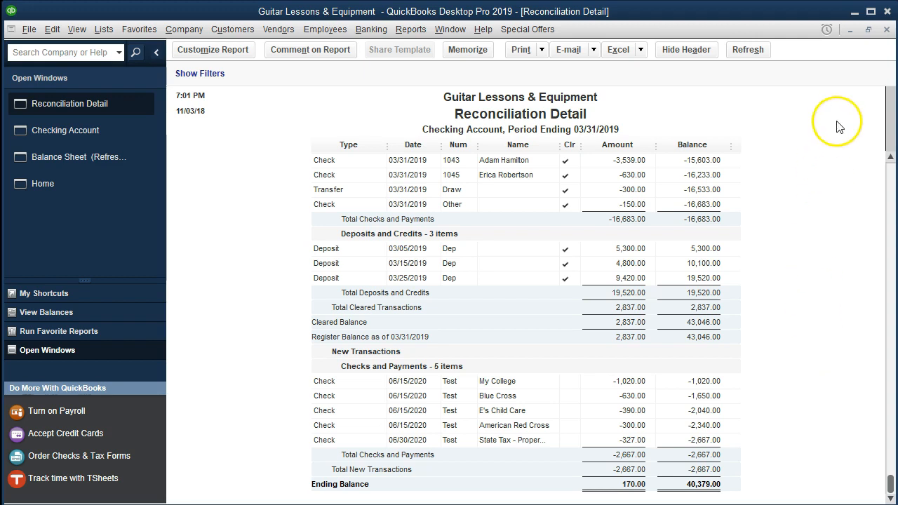
{"action": "left_click", "coordinate": [886, 30]}
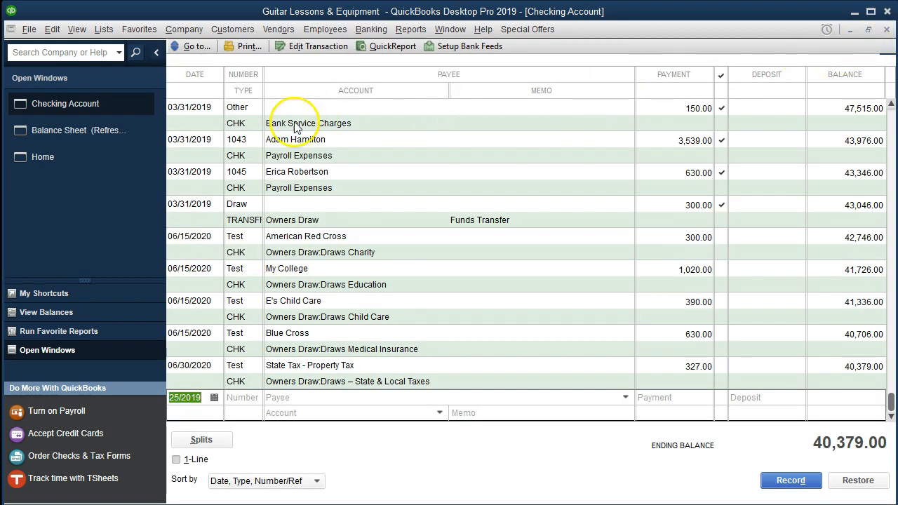
- Bring up the open Balance Sheet report to review the liabilities and equity section
{"action": "left_click", "coordinate": [112, 143]}
{"action": "left_click", "coordinate": [150, 76]}
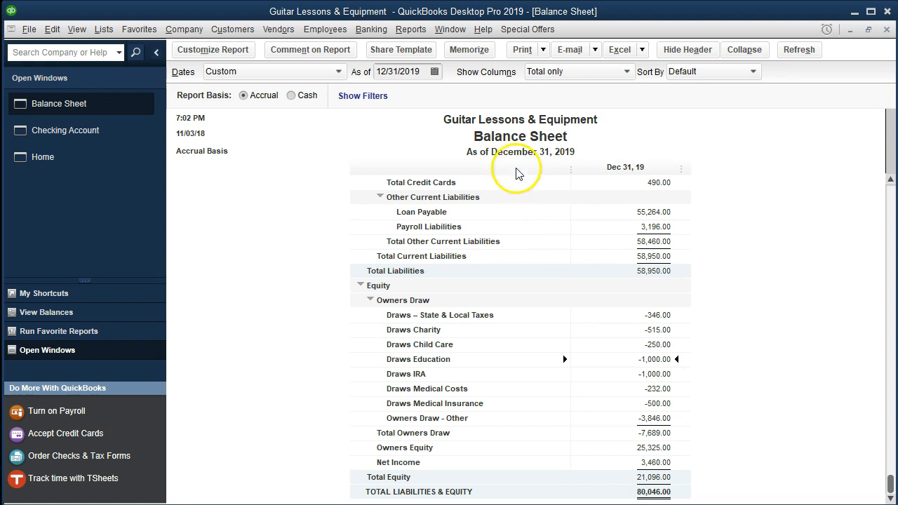
- Run the Profit & Loss Standard report for the period 01/01/2019 to 12/31/2019
{"action": "left_click", "coordinate": [411, 30]}
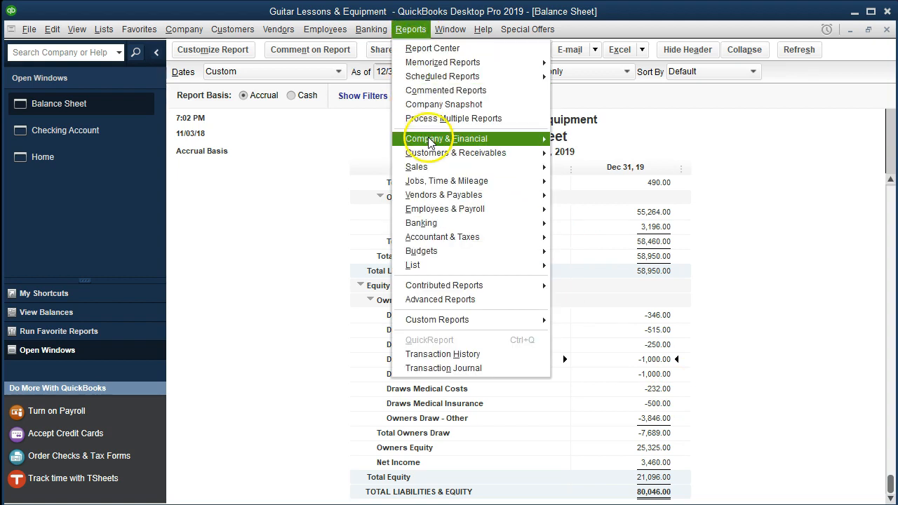
{"action": "mouse_move", "coordinate": [504, 139]}
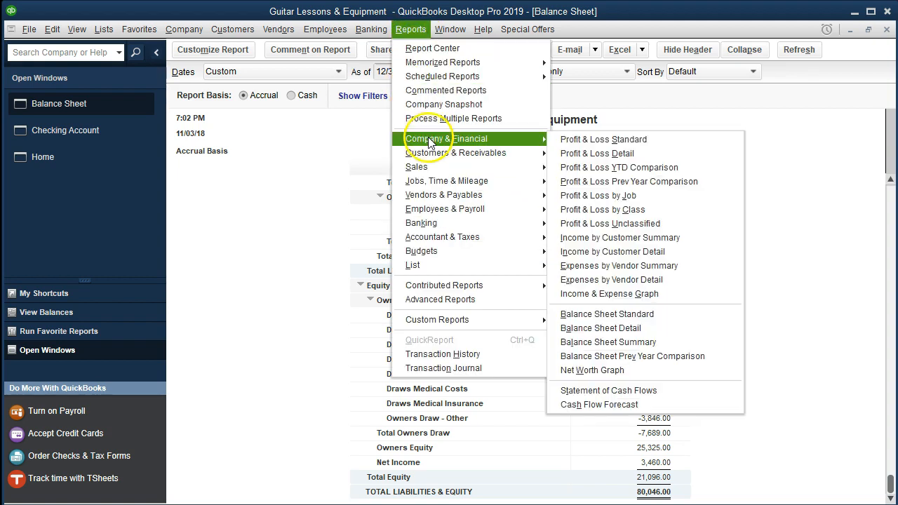
{"action": "left_click", "coordinate": [565, 138]}
{"action": "key", "text": "Tab"}
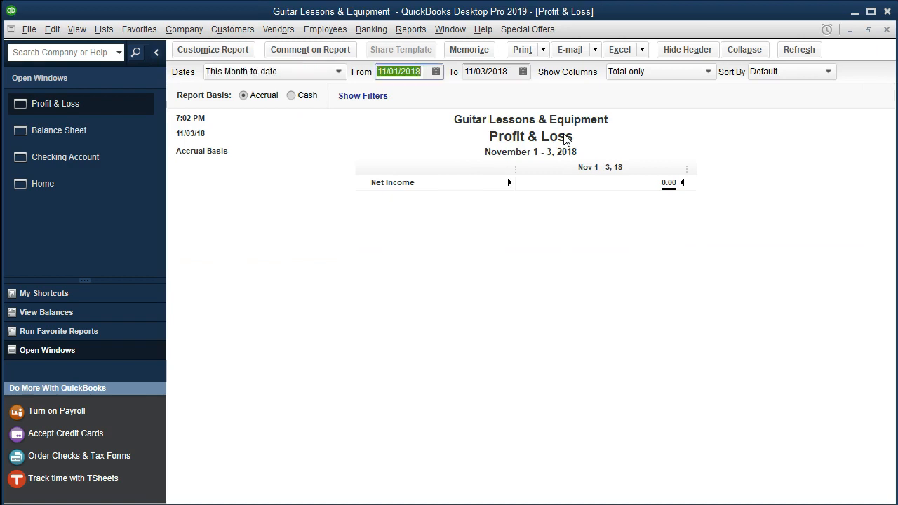
{"action": "type", "text": "1/1/19"}
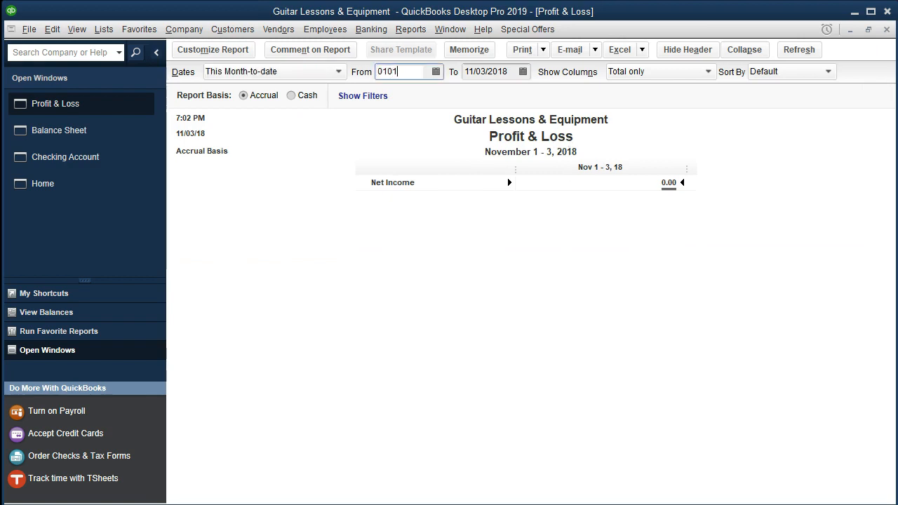
{"action": "key", "text": "Tab"}
{"action": "type", "text": "12/31/19"}
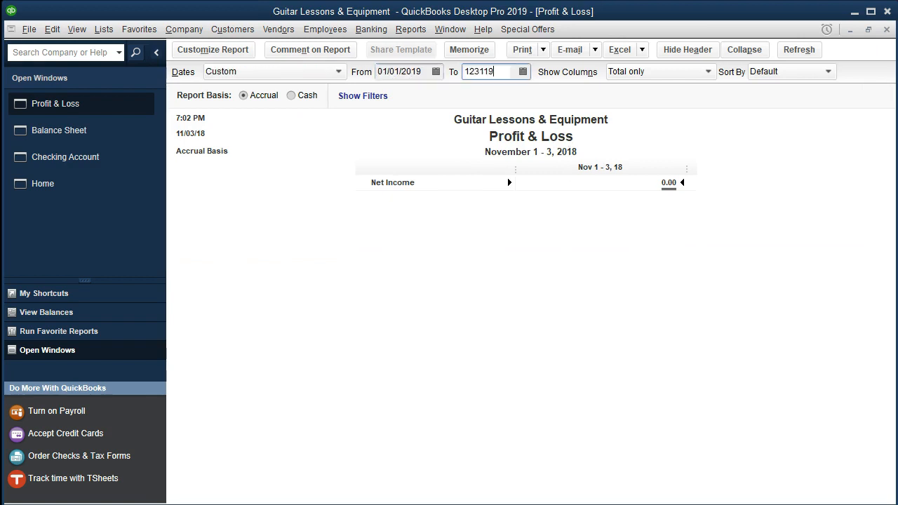
{"action": "key", "text": "Tab"}
- Examine the Profit & Loss from sales down to net income and return to the Balance Sheet
{"action": "left_click", "coordinate": [656, 214]}
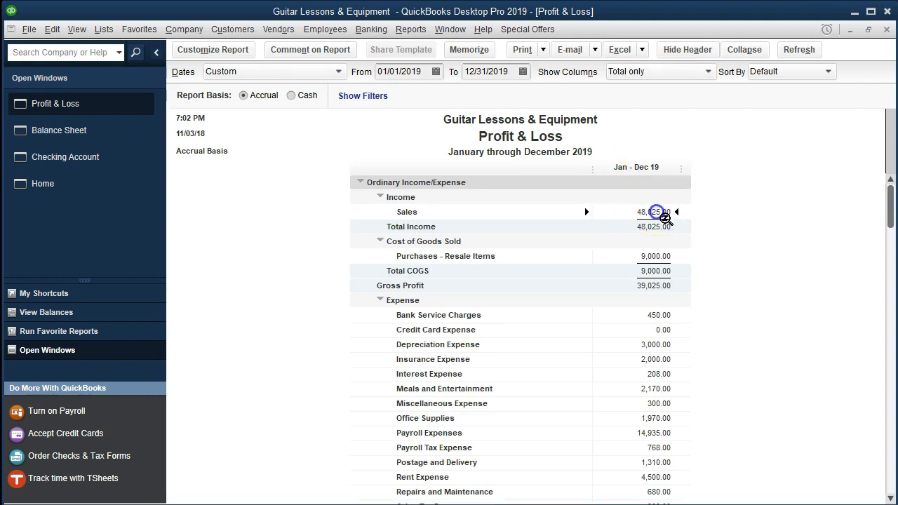
{"action": "scroll", "coordinate": [726, 295], "scroll_direction": "down", "scroll_amount": 2}
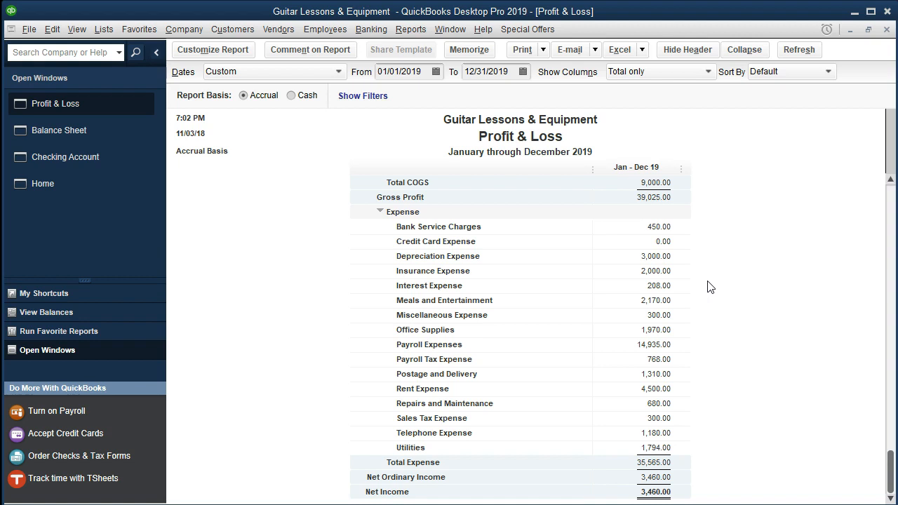
{"action": "left_click", "coordinate": [86, 133]}
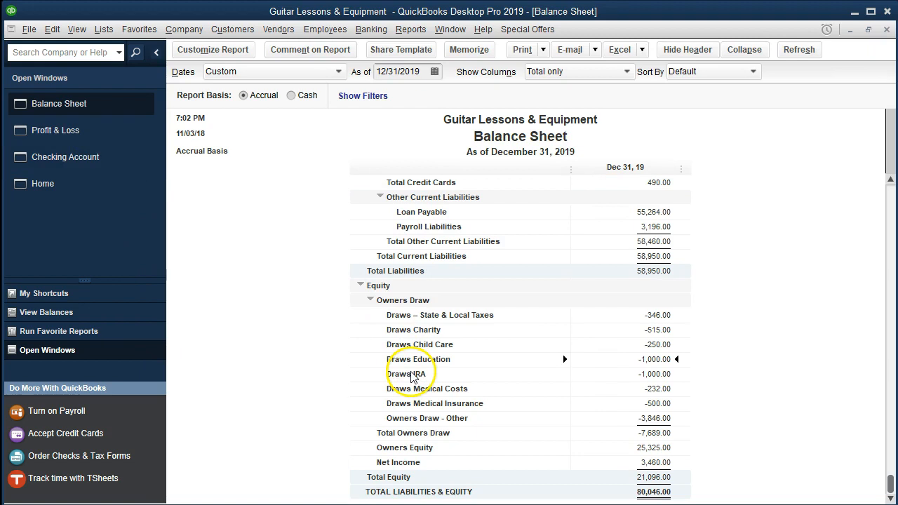